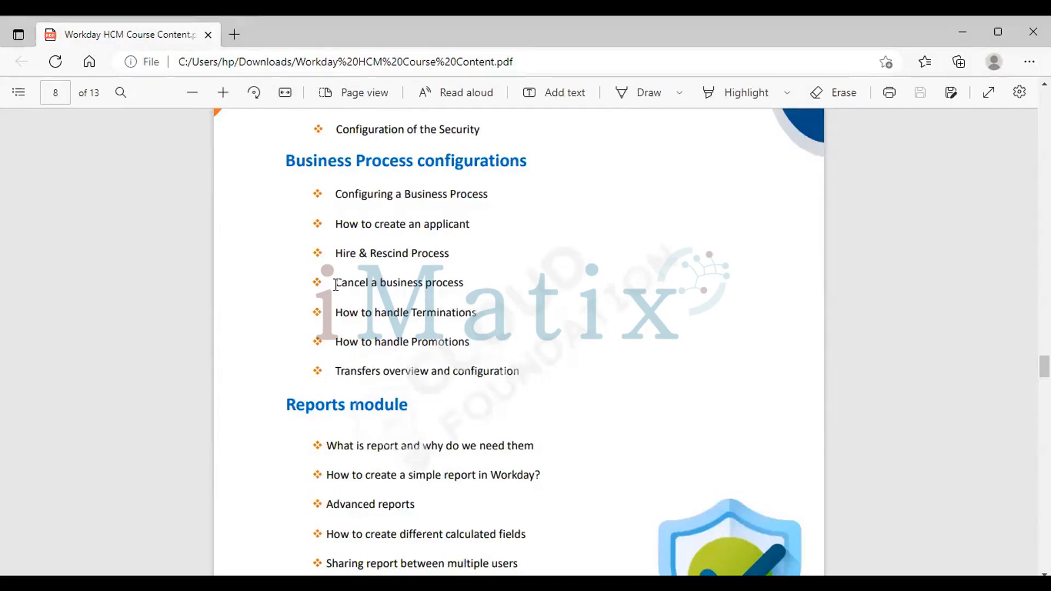
Step: Highlight the topic "Cancel a business process" in the course PDF and switch to Workday
drag(335, 285, 469, 287)
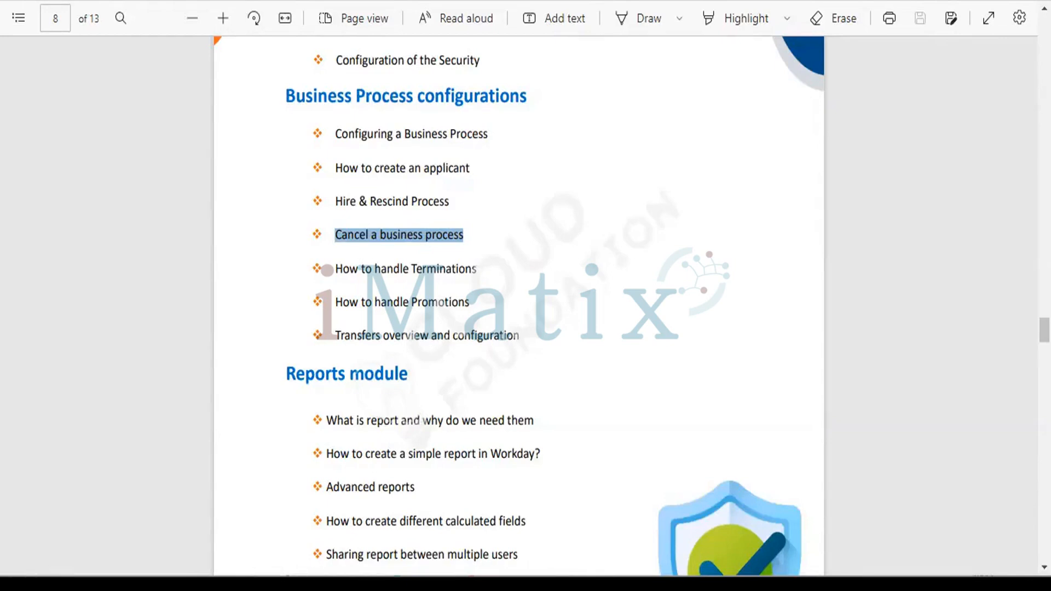
click(129, 1)
click(100, 61)
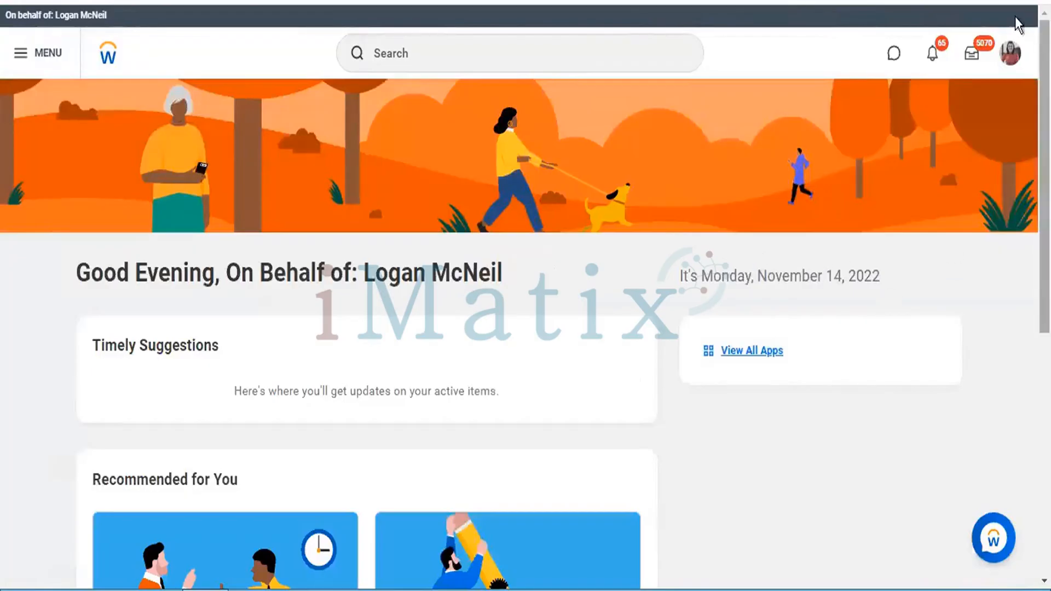
Step: Open the Business Processes application from the Workbench
click(1011, 52)
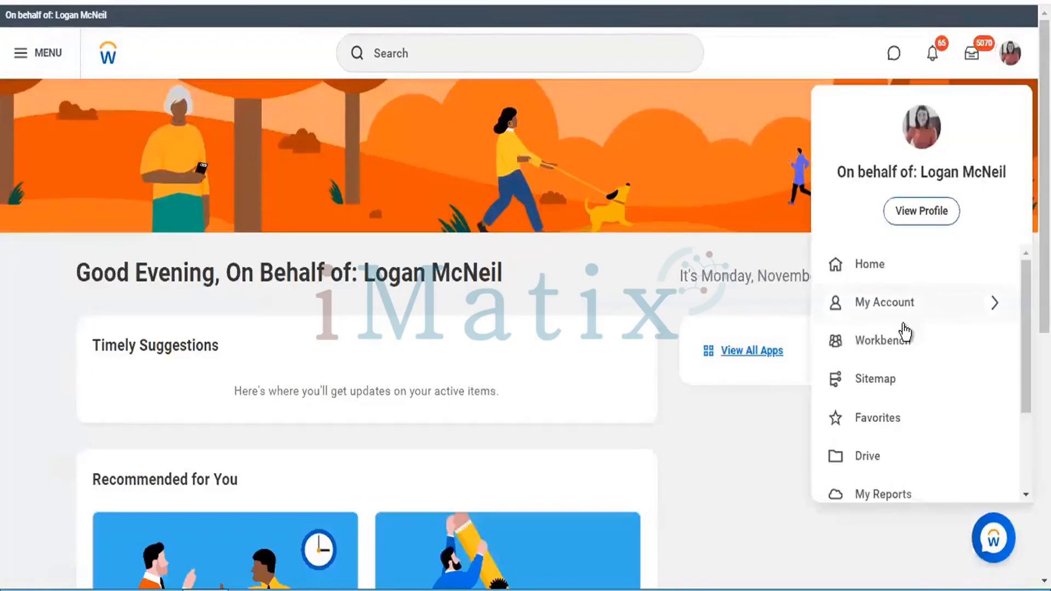
click(878, 355)
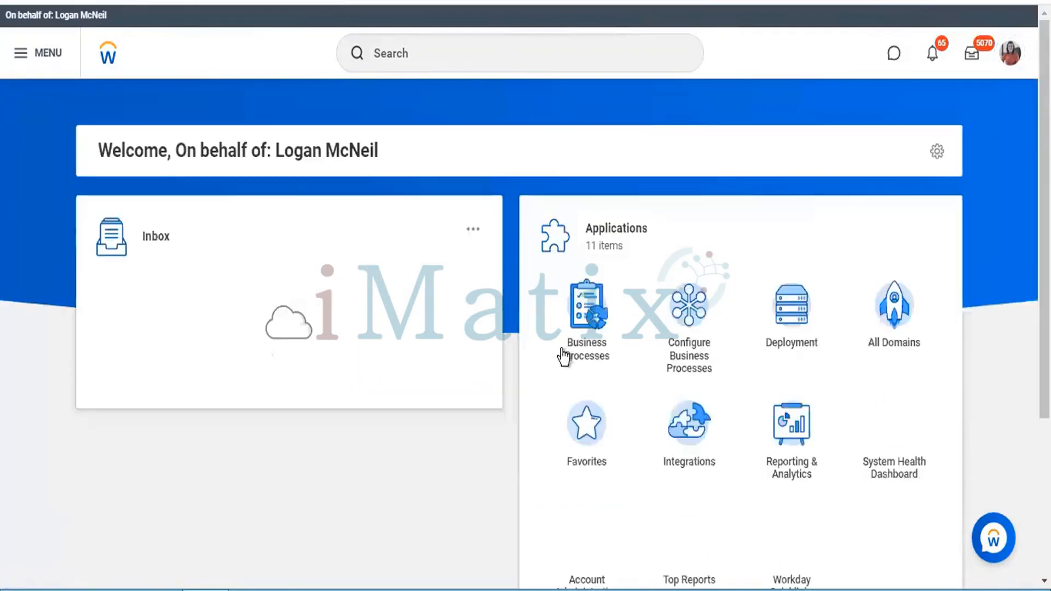
click(585, 324)
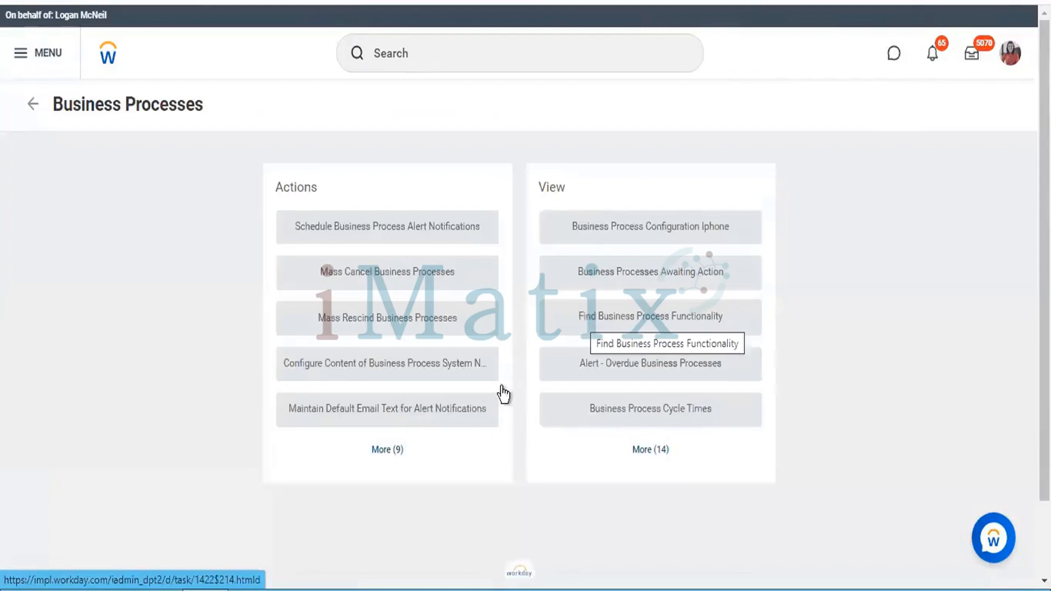
Step: Examine the full lists of business process actions and views and the Edit Tenant Setup - Business Processes form, leaving it unsaved
click(390, 451)
click(662, 449)
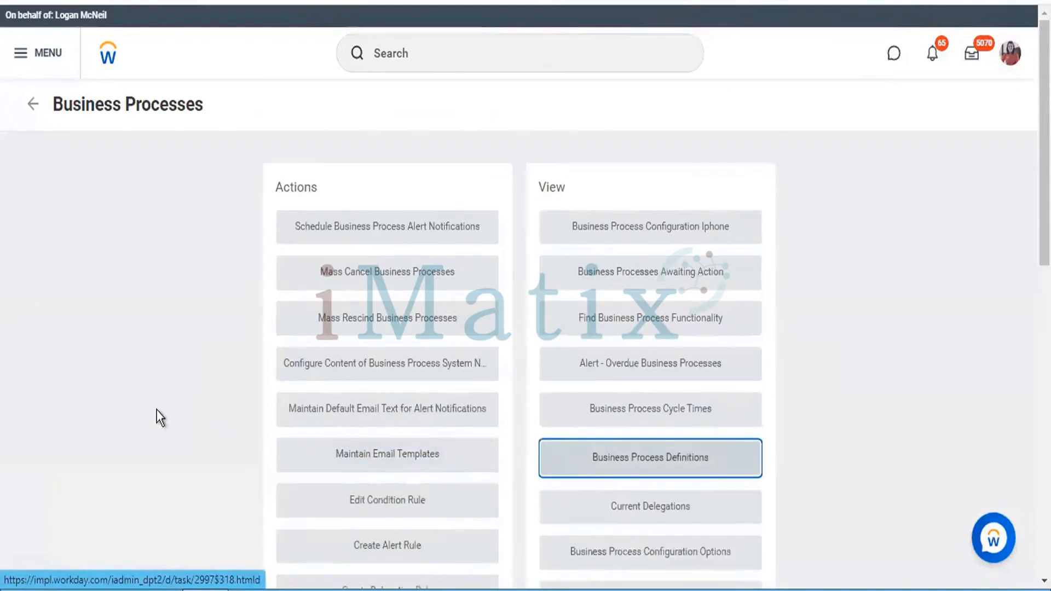
scroll(157, 410, down, 6)
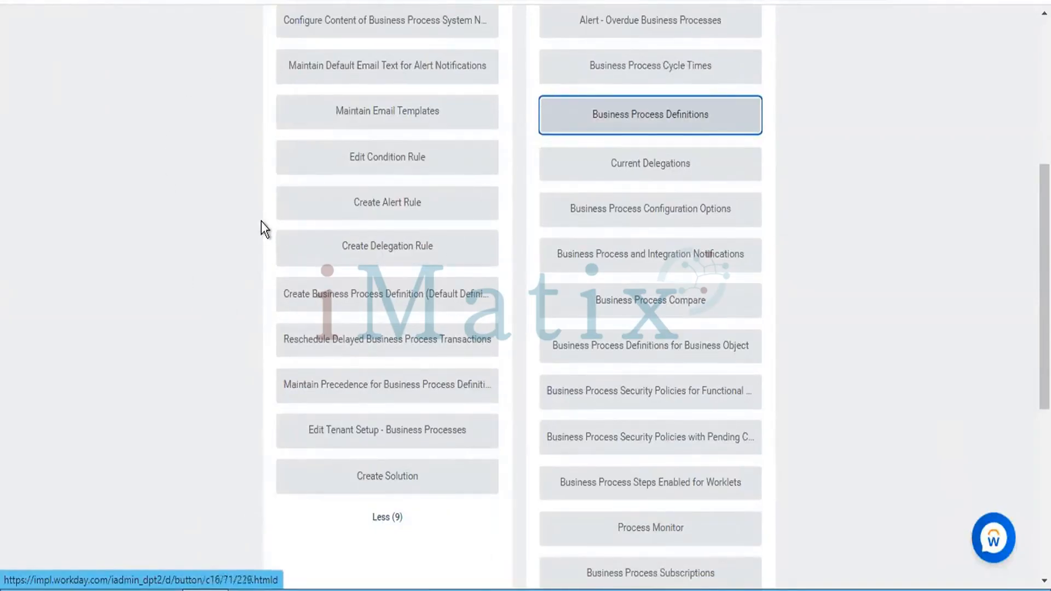
scroll(305, 123, up, 3)
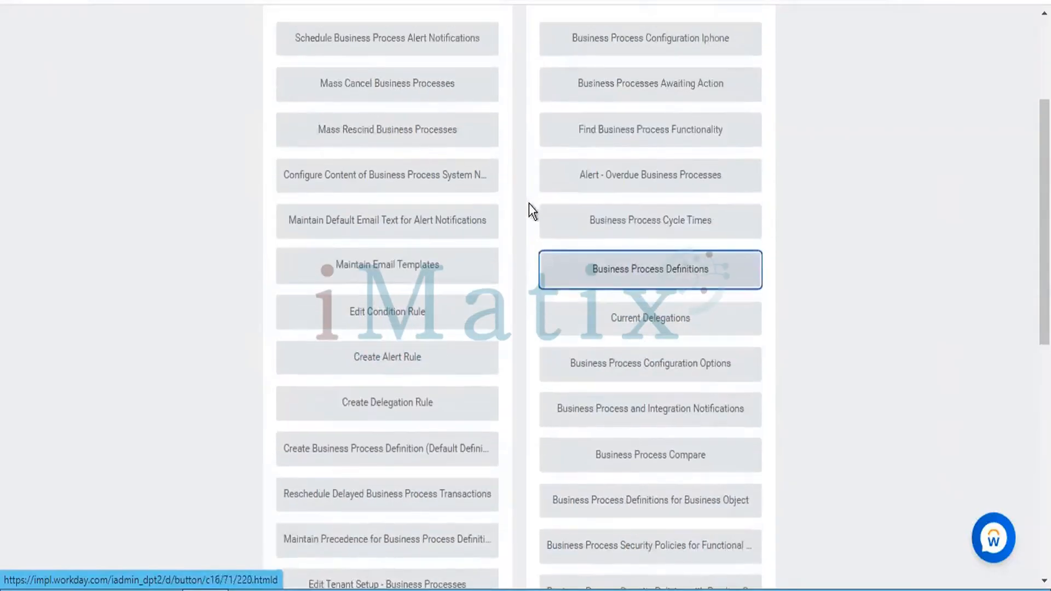
scroll(286, 290, down, 5)
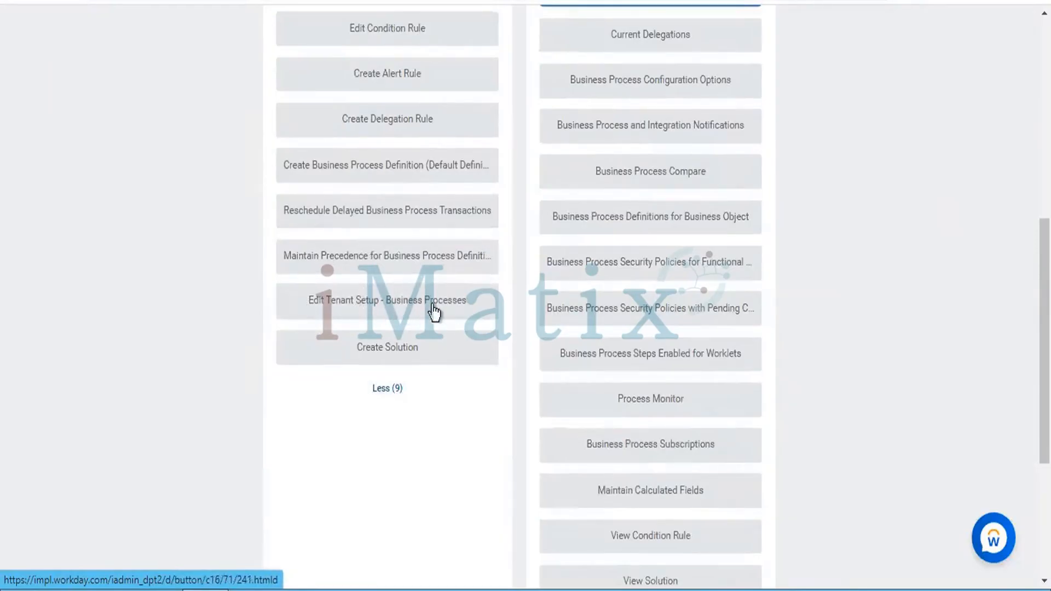
click(446, 312)
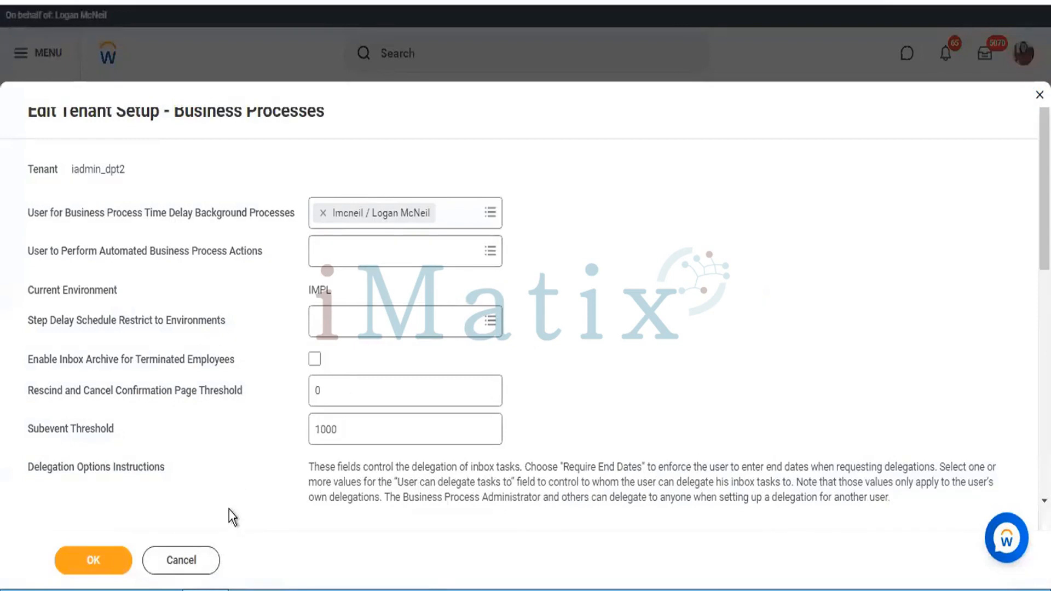
click(194, 561)
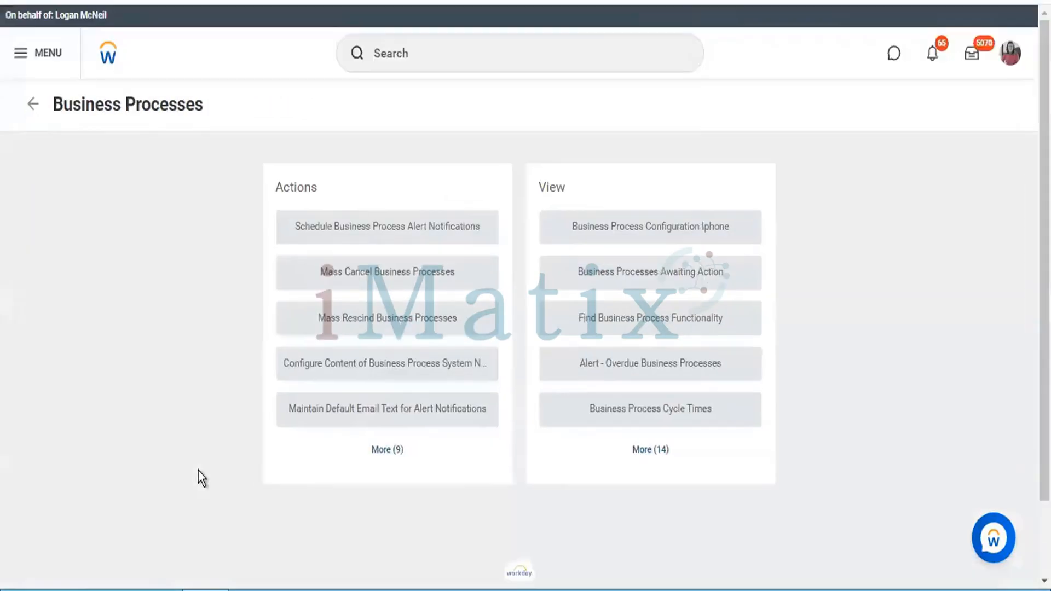
Step: Expand the Business Processes actions and views and start the Edit Condition Rule task
click(389, 452)
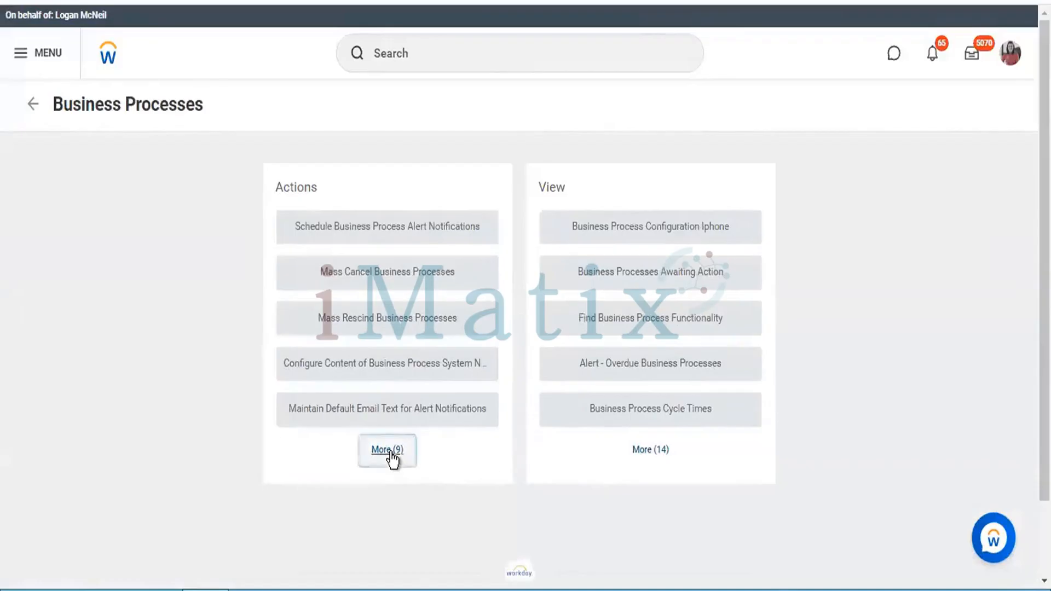
scroll(403, 416, down, 5)
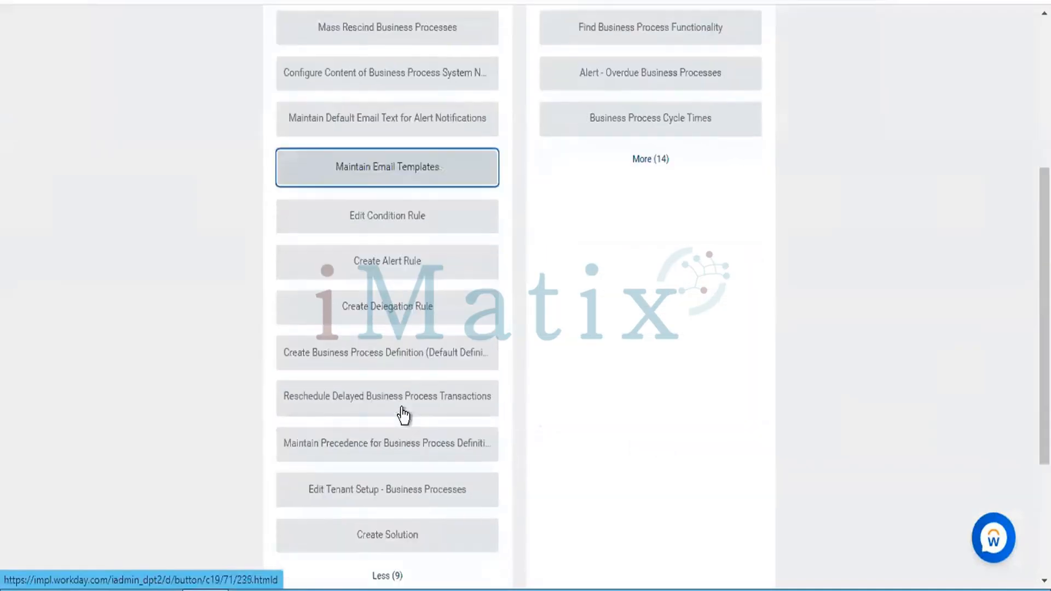
click(642, 157)
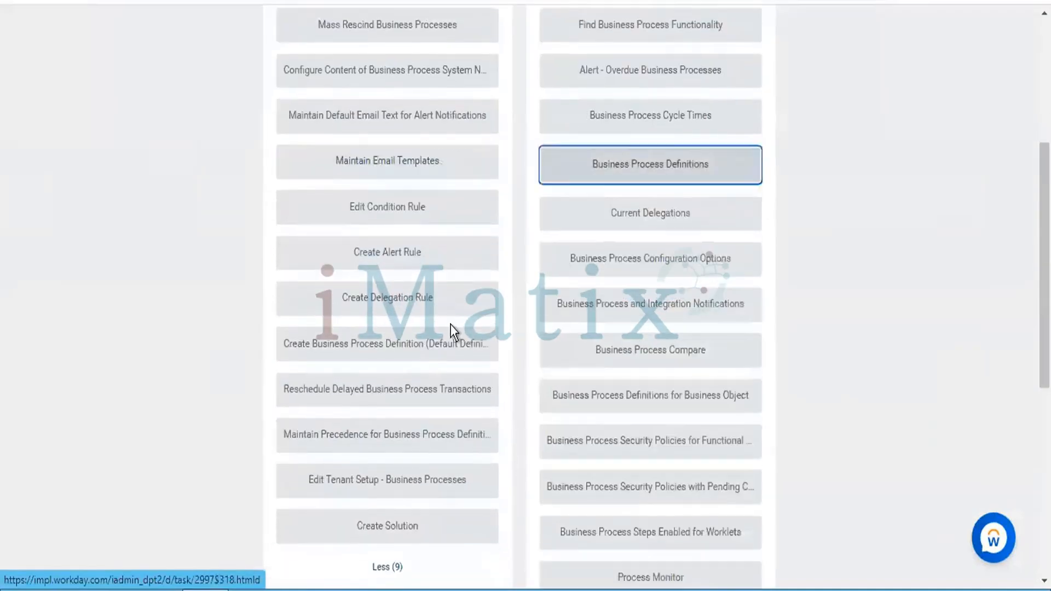
click(401, 216)
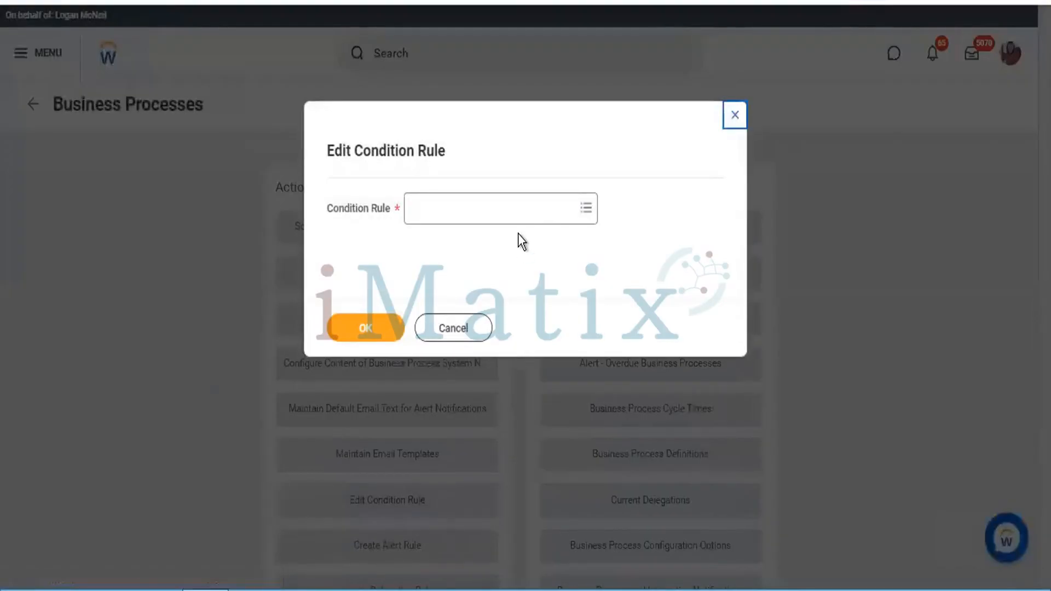
Step: Choose the "Active Projects any in the selection list 12345 CHAMP..." condition rule from the partial list of first 500 entries and open it for editing
click(530, 216)
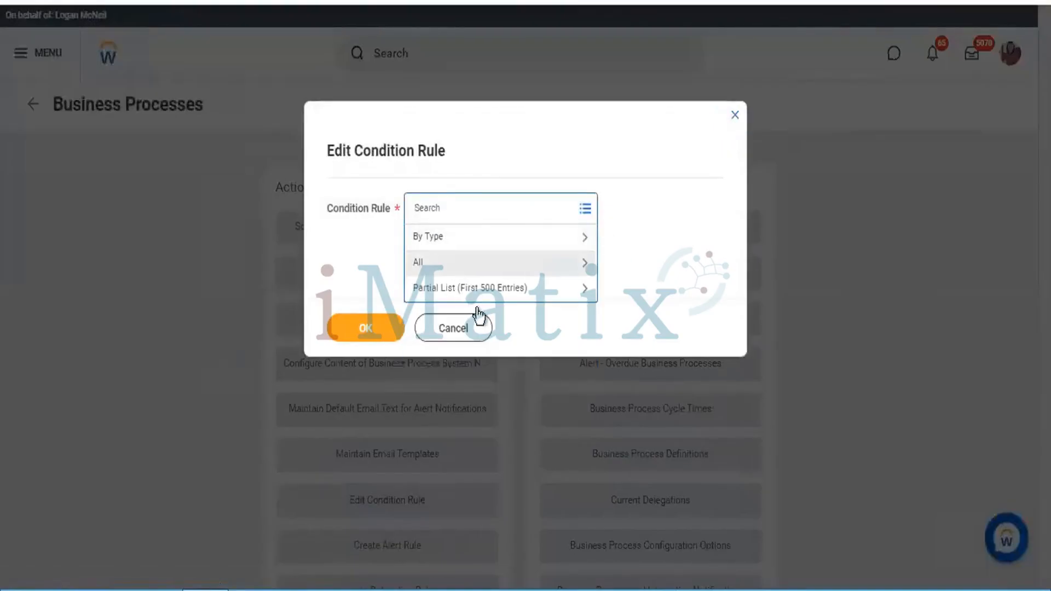
click(498, 294)
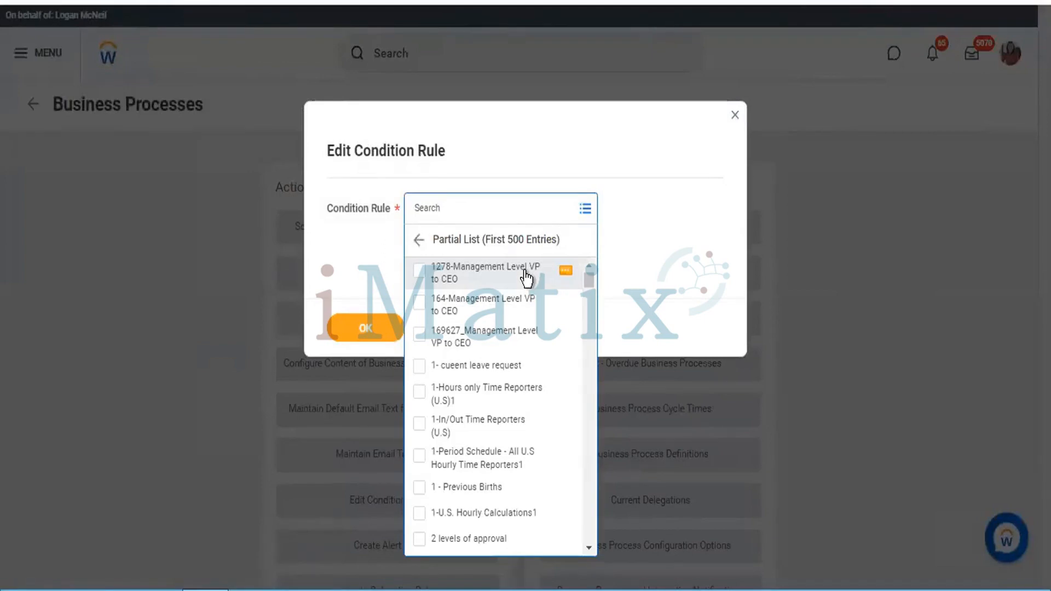
scroll(483, 424, down, 3)
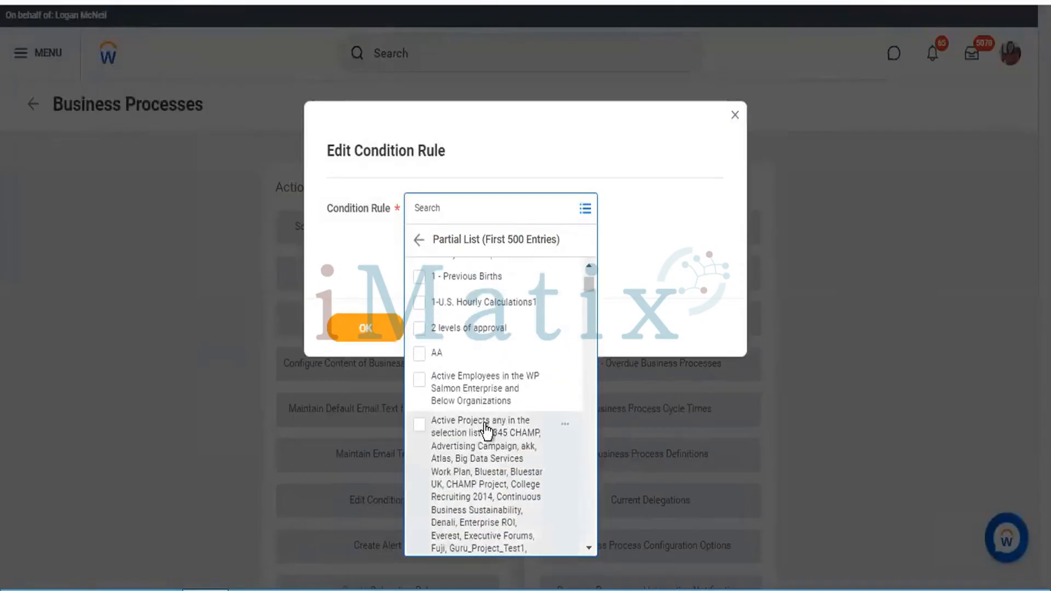
scroll(484, 424, up, 1)
scroll(484, 424, down, 3)
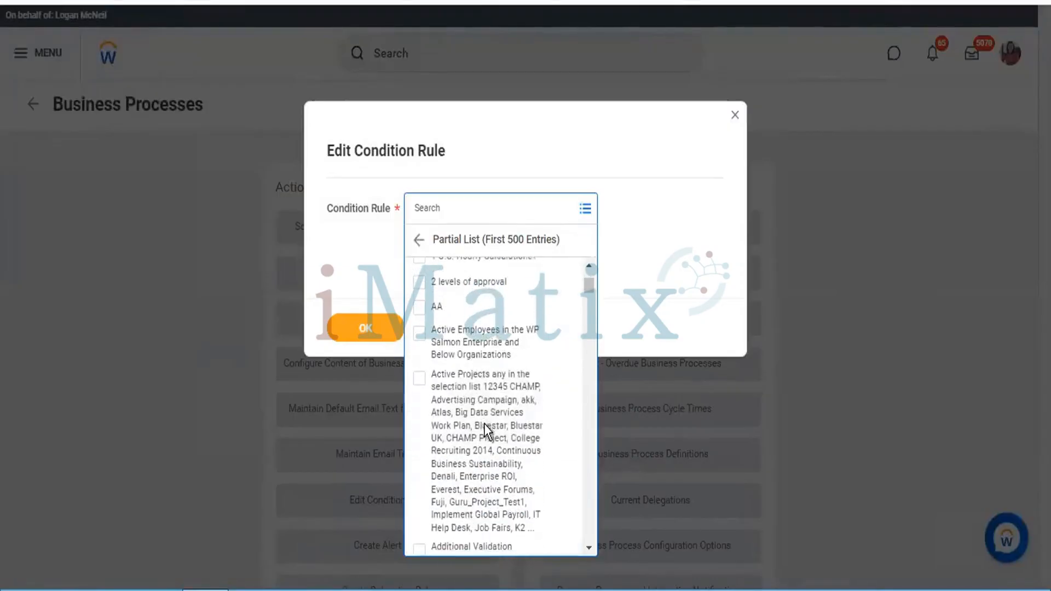
scroll(484, 423, down, 4)
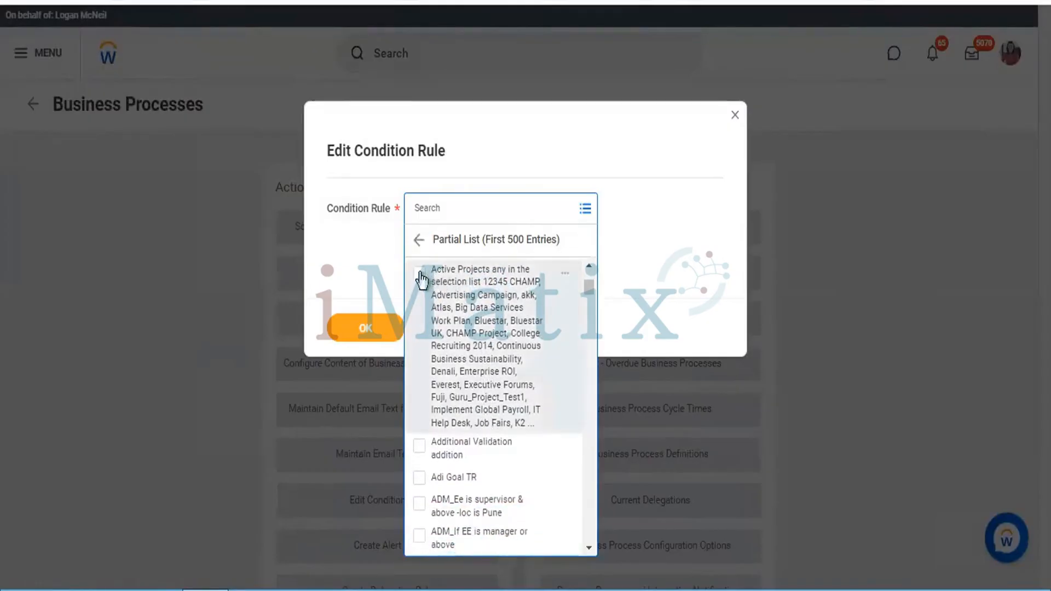
click(420, 277)
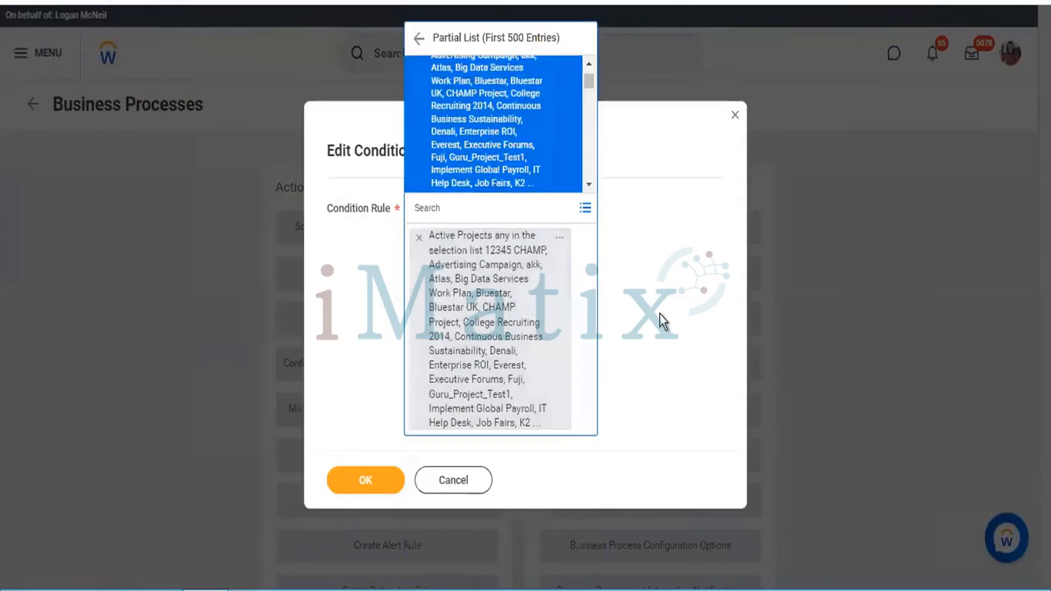
click(659, 314)
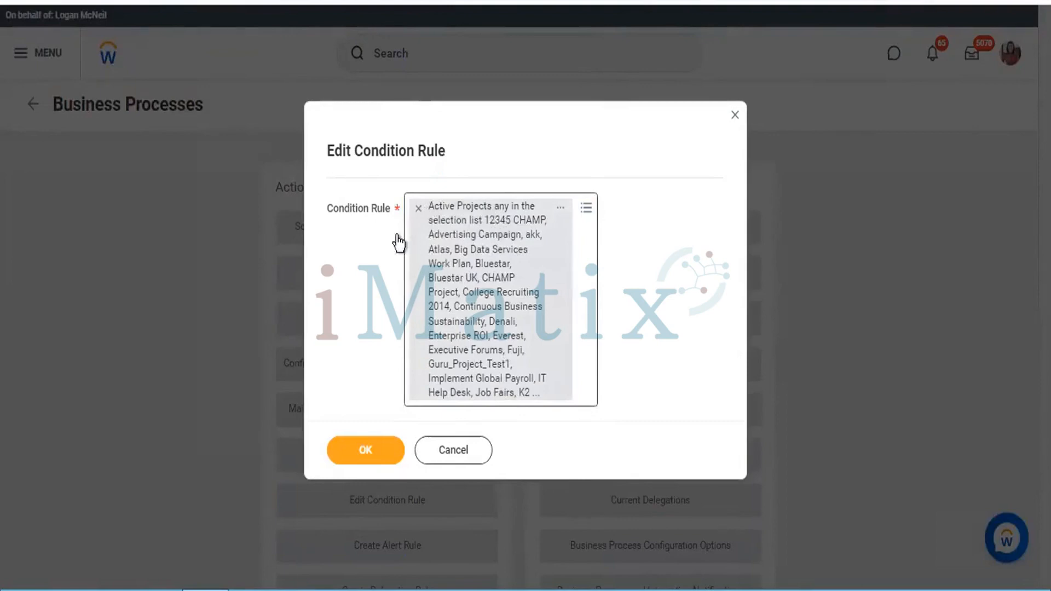
click(364, 450)
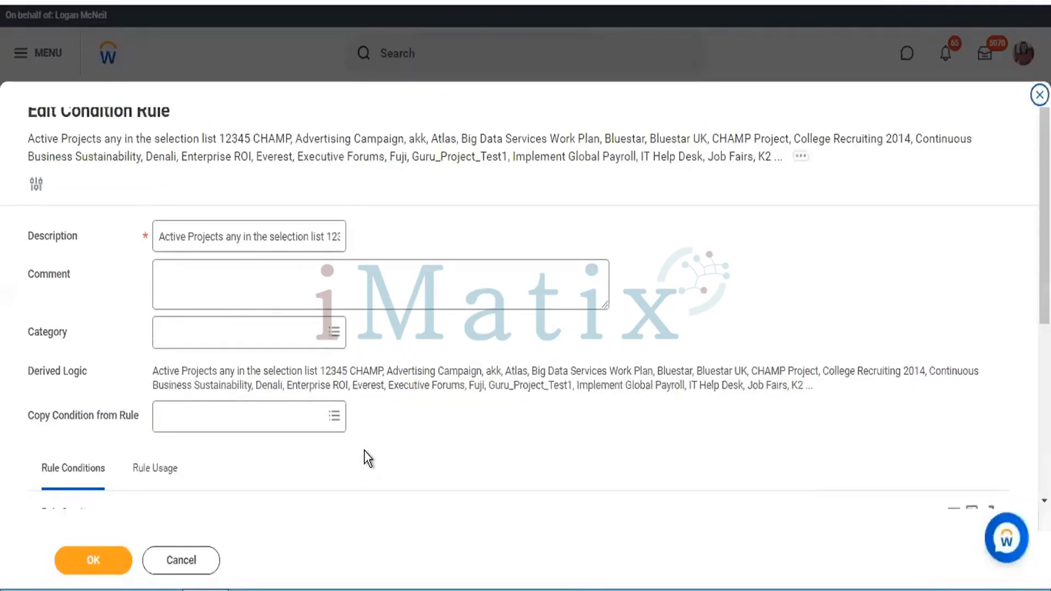
Step: Replace the condition rule's description with "Iphone Project 456 ( Cancel Process)", correcting the misspelled word
click(238, 230)
key(ctrl+a)
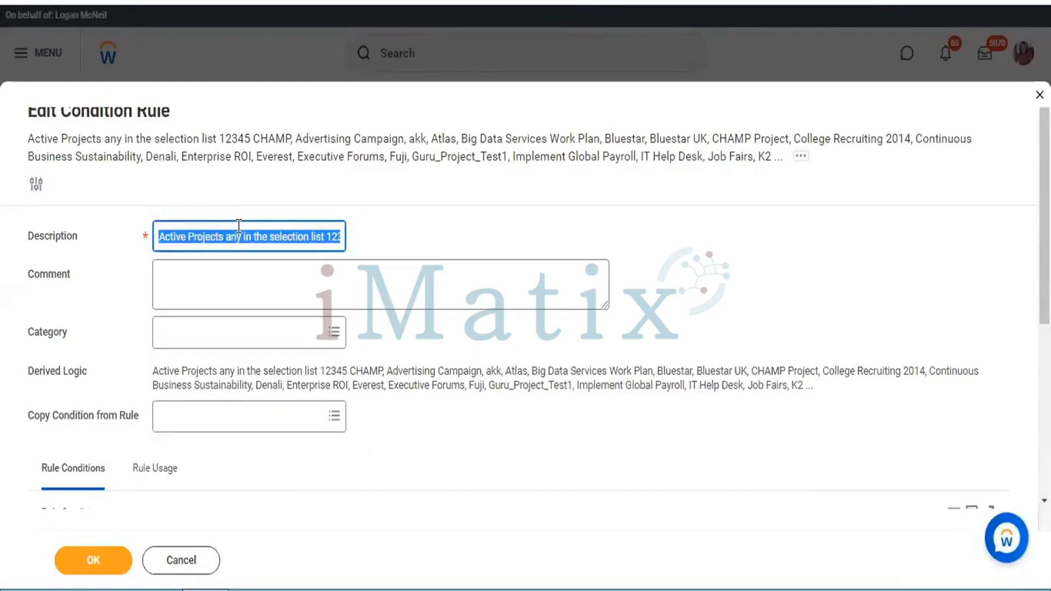
key(BackSpace)
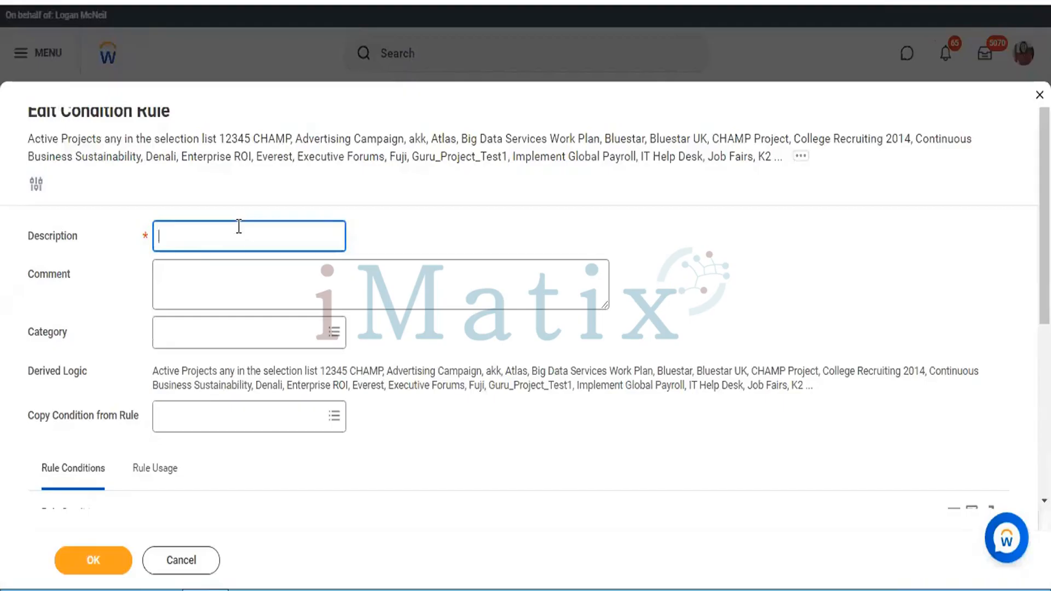
text(Iphone Project 456)
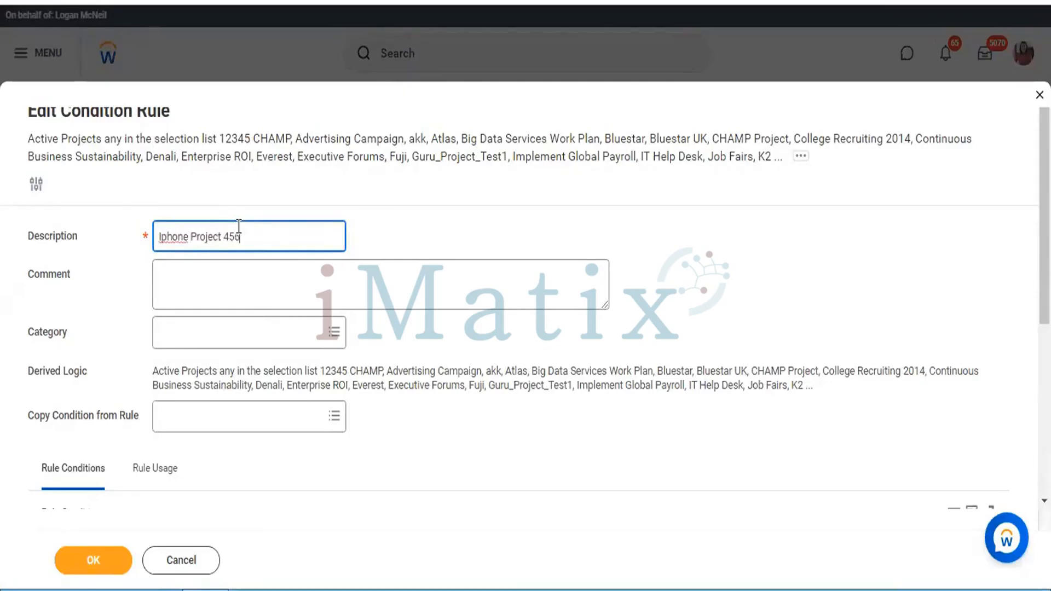
text( ()
text( C)
text(s)
text(ncle)
key(BackSpace)
key(BackSpace)
text(e)
double_click(270, 238)
right_click(268, 238)
click(310, 248)
Step: Enter the comment "* Project As been moved out to market due to business agreements policy." for the condition rule
click(264, 298)
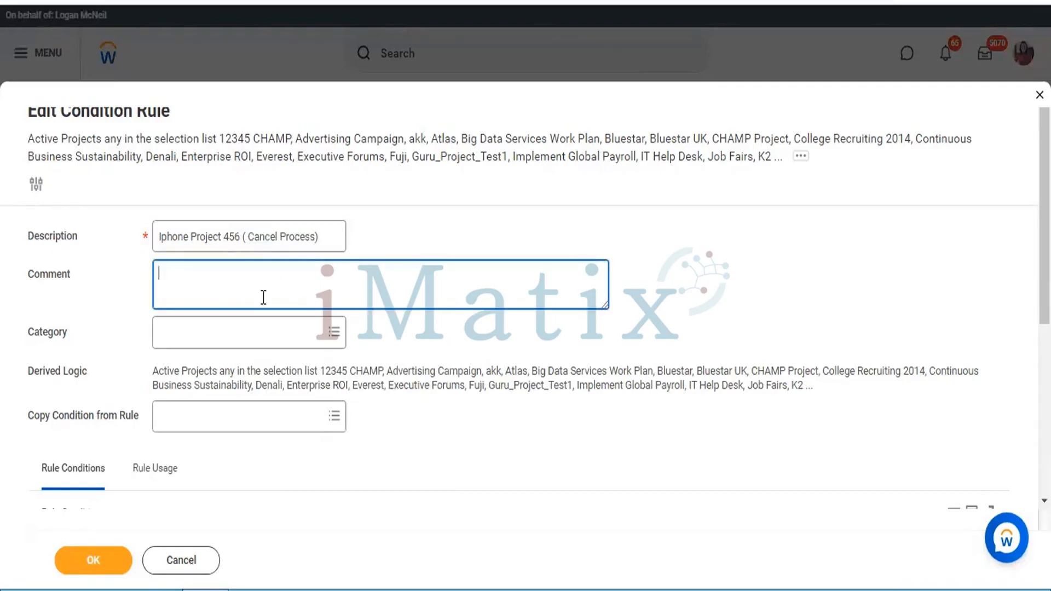
text(* Project As been m)
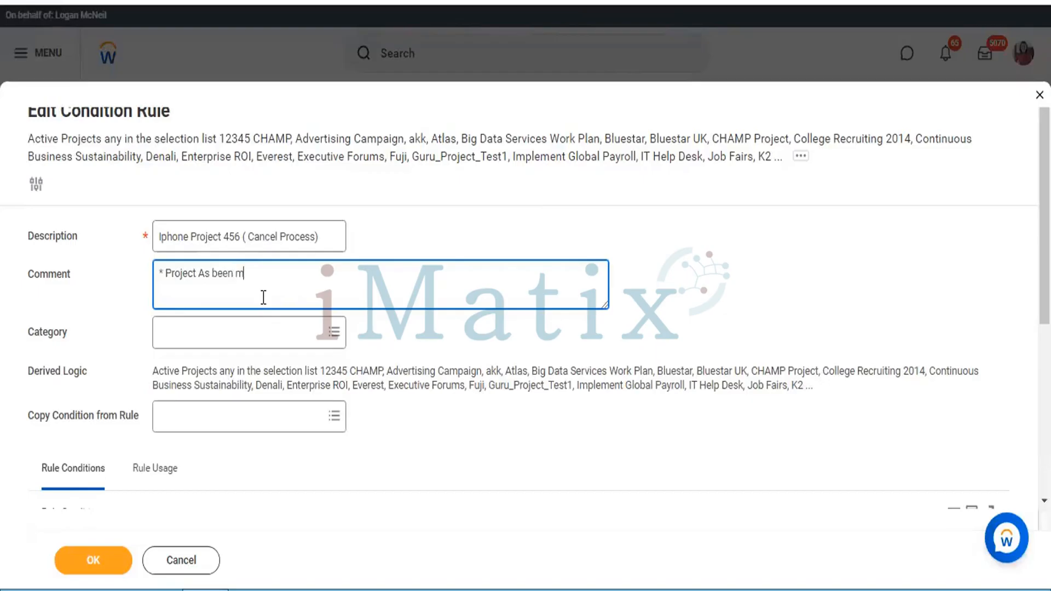
text(oved out to market due to)
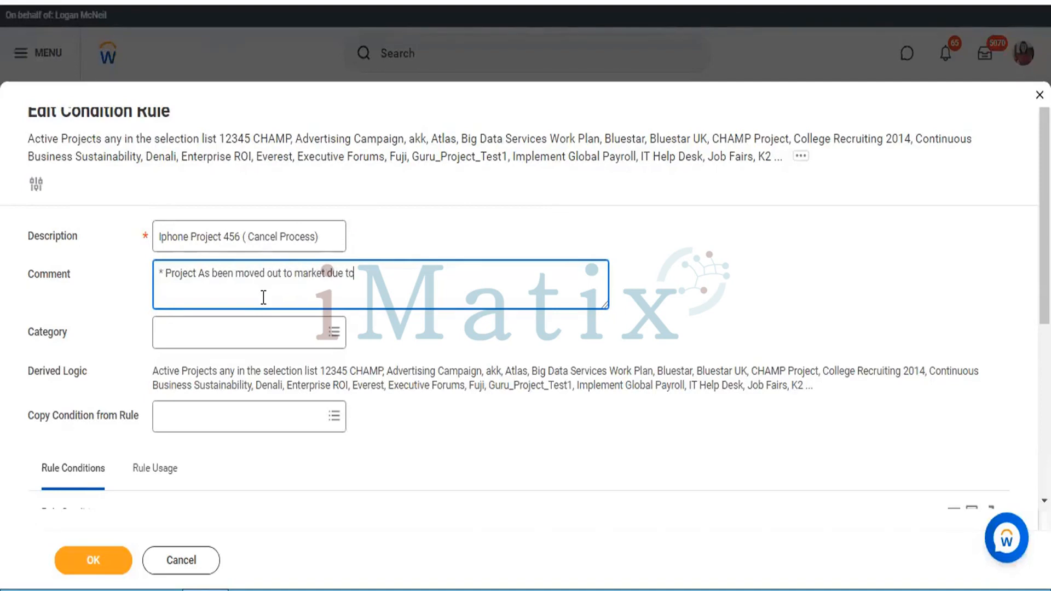
text( business agreements plo)
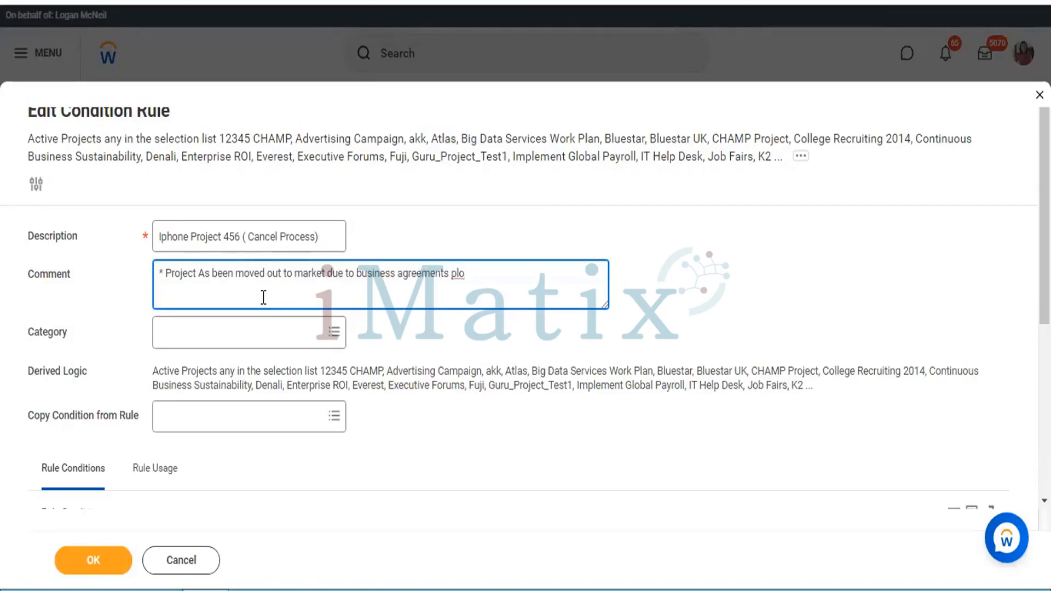
key(BackSpace)
key(BackSpace)
text(olcy)
key(BackSpace)
text(icy .)
key(Return)
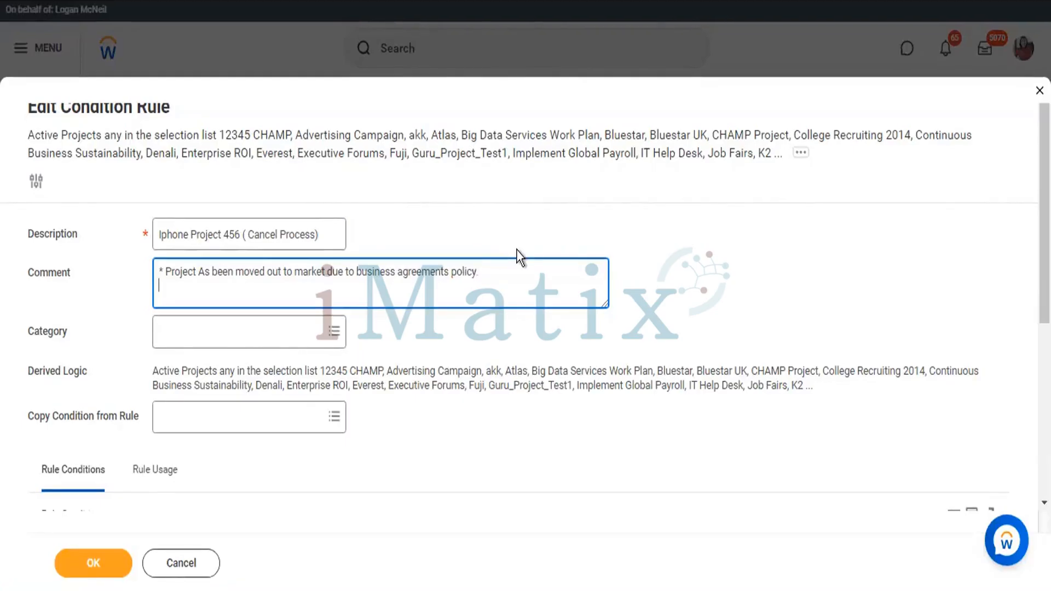
Step: Add two placeholder lines of repeated "x" characters to the comment, beginning the first one with an asterisk
text(*xxxxxxxxxxxxxxxxxxxxxxxxxxxxxxxxxxxxxxxxxxxxxxxx)
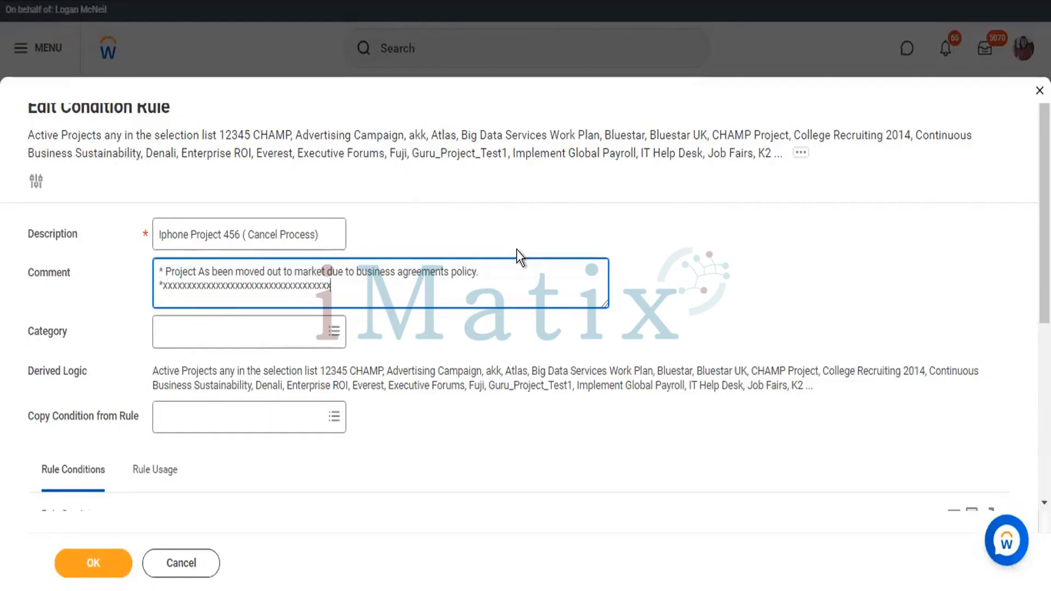
text(xxxxxxxxxxxxxxxxxxxxxxxxxxx)
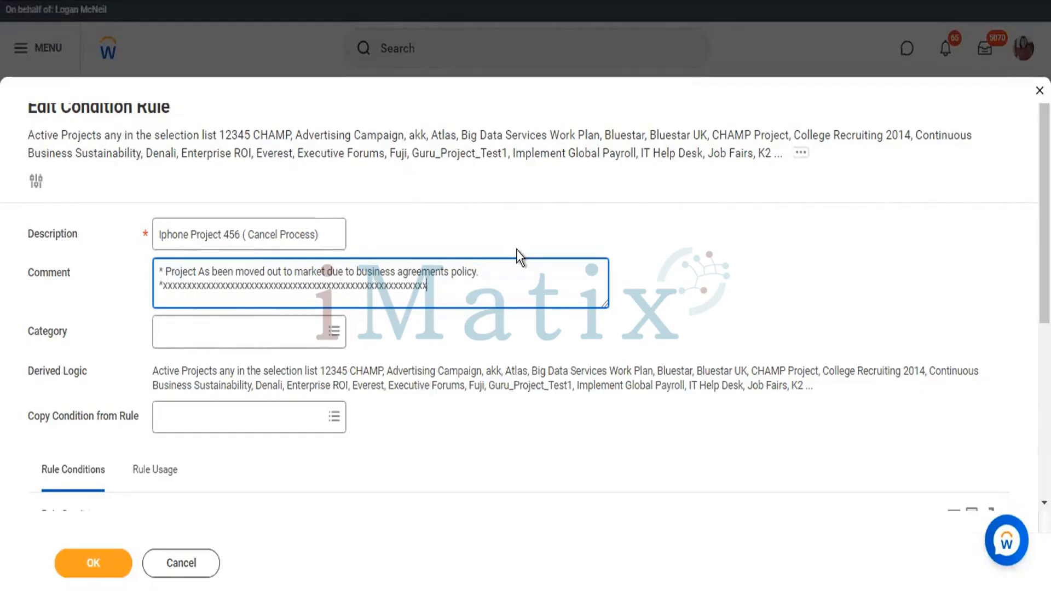
text(.)
key(Return)
text(xx)
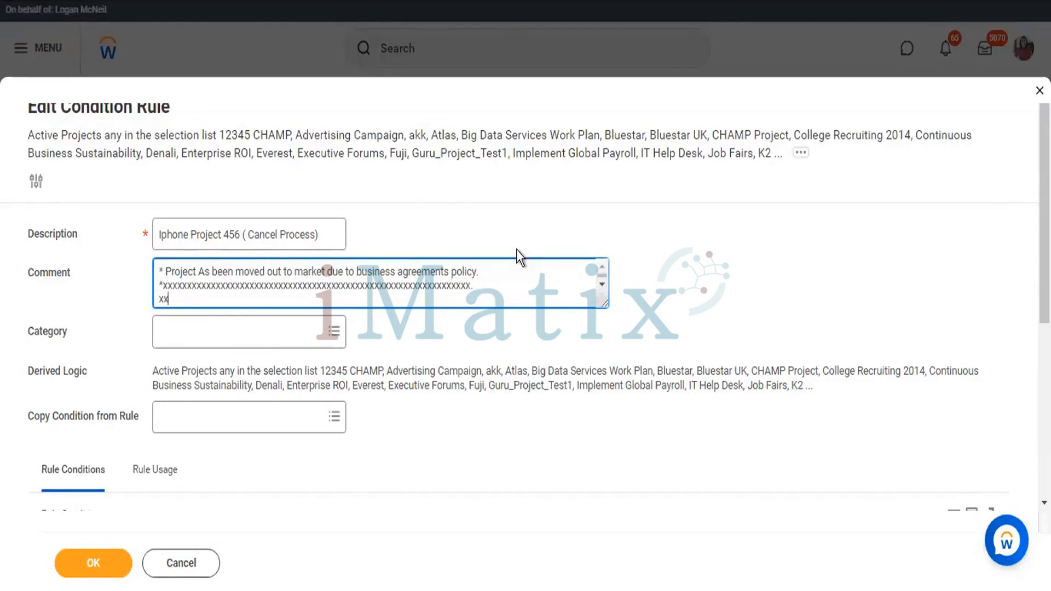
text(xxxxxxxxxxxxxxxxxxxxxxxxxxxxxxxxxxxxxxxxxxxxxxxxxxxxxxxxxxxxx)
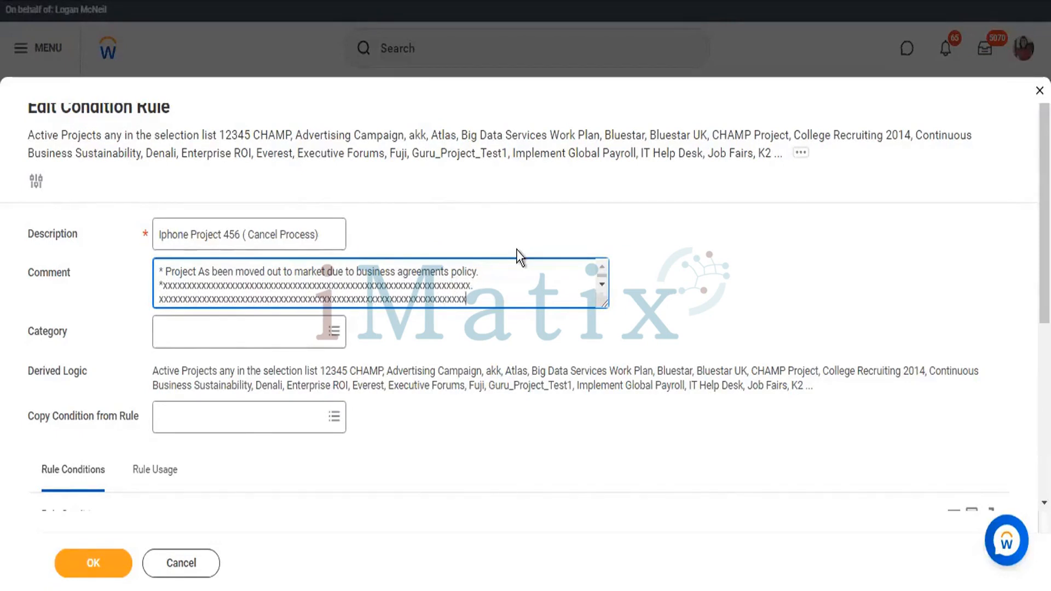
Step: Continue the condition rule's comment with two more full placeholder lines of repeated "x" characters
text(xxxxxxxxxxxxxxxxxxxxxxx)
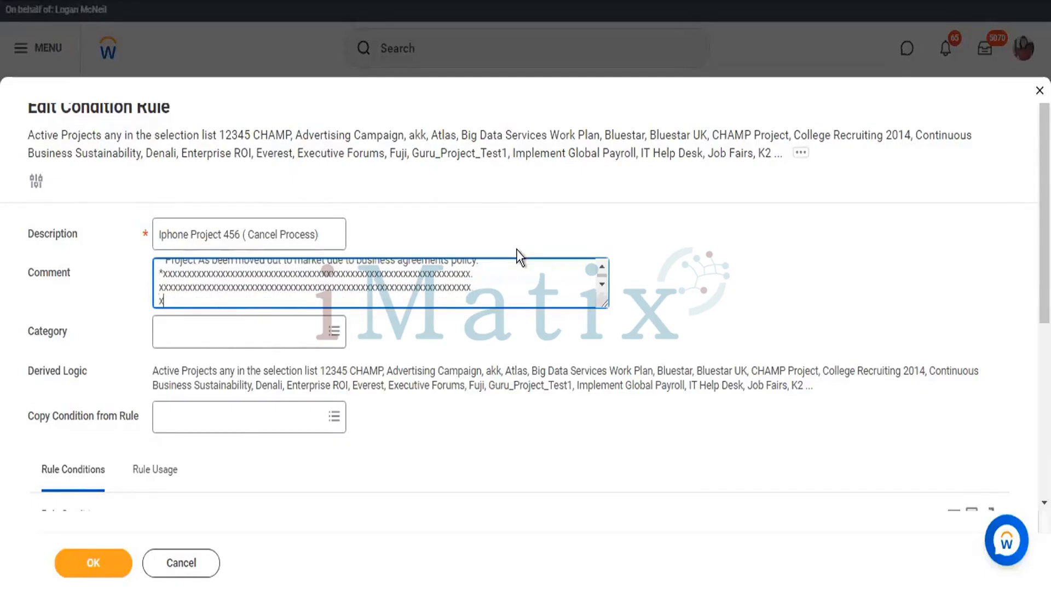
text(xxxxxxxxxxxxxxxxxxxxxxxxxxxxxxxxxxxxxxxxxxxxxxxxxxxxx)
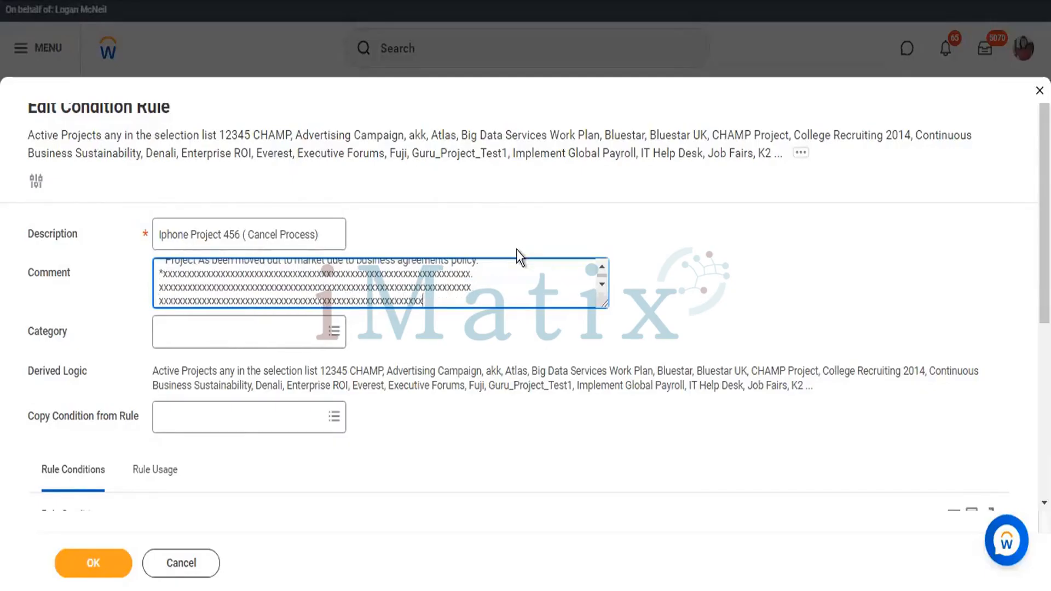
text(xxxxxxxxxx)
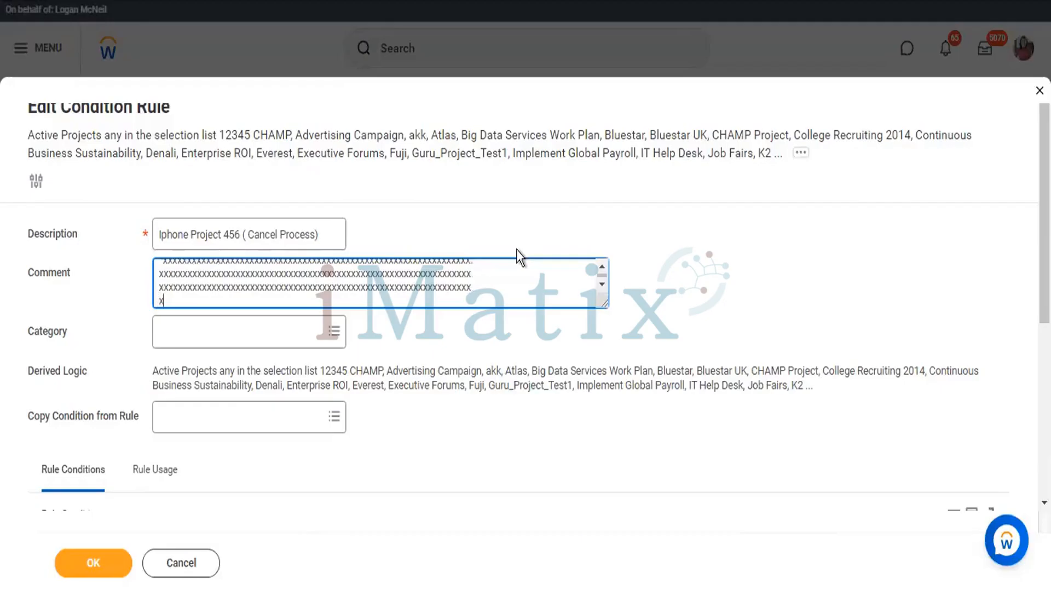
text(xxxxxxxxxxxxxxxxxxxxxxxxxxxxxxxxxxxxxx)
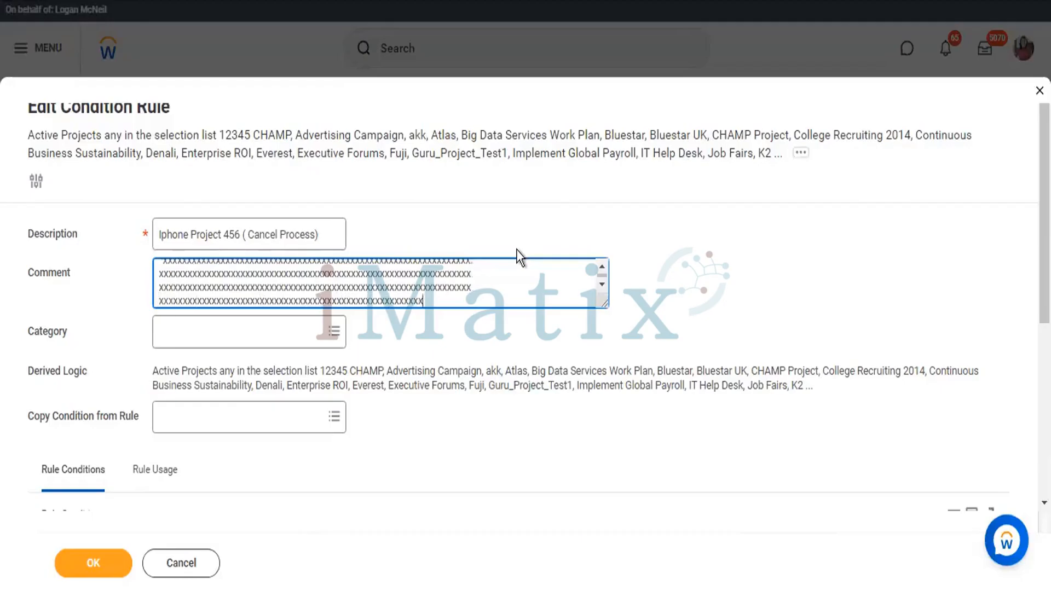
Step: Set the condition rule's category to "skip if apple manager initiated hire" from the Business Process Delegation Rule group
click(296, 333)
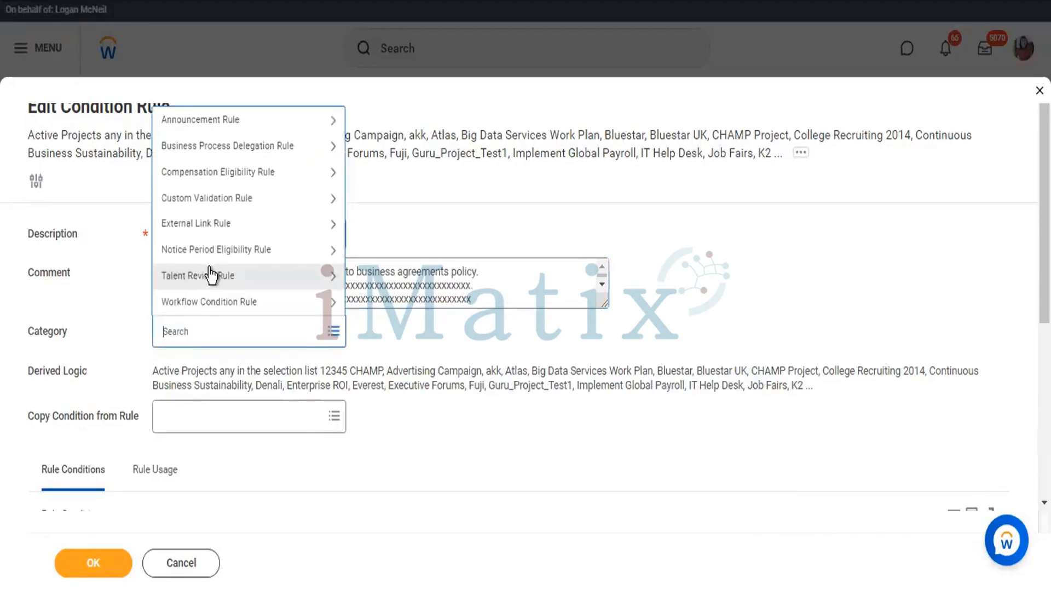
click(257, 149)
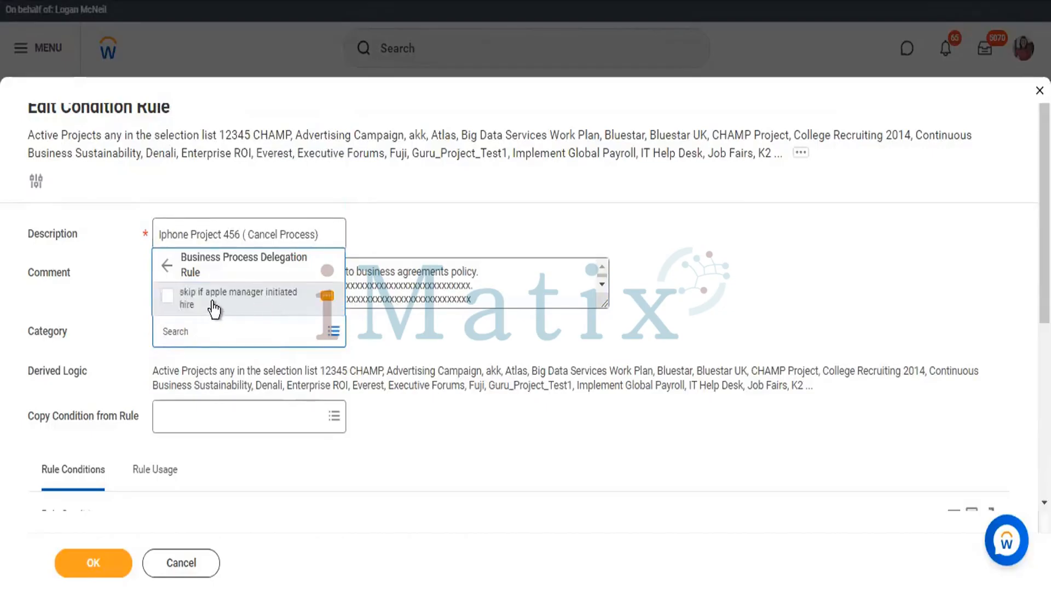
click(167, 303)
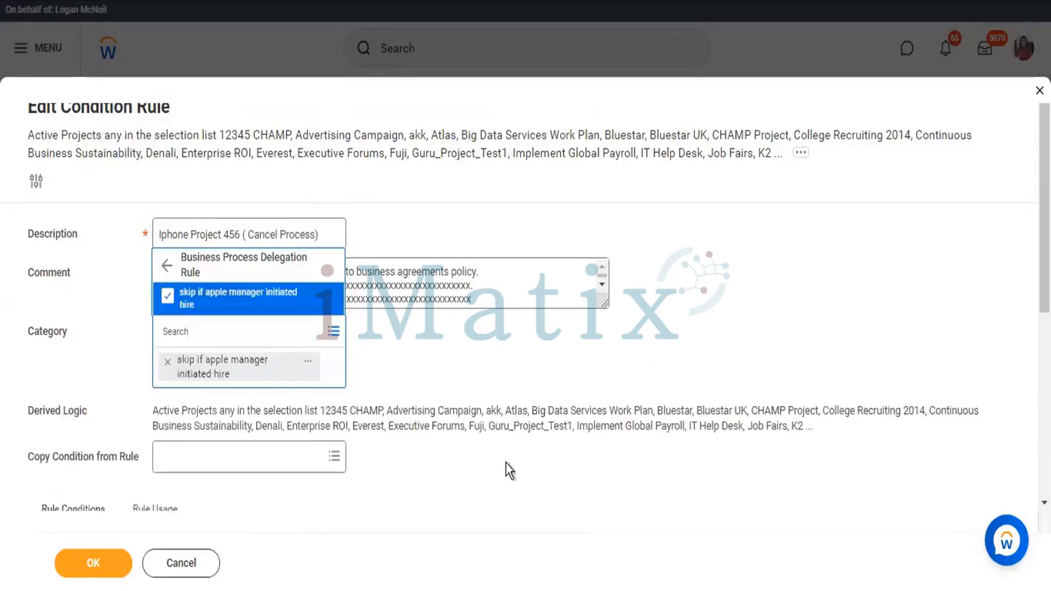
click(506, 464)
Step: Copy the condition from the existing "Active Projects any in the selection list 12345 CHAMP..." rule
scroll(505, 463, down, 5)
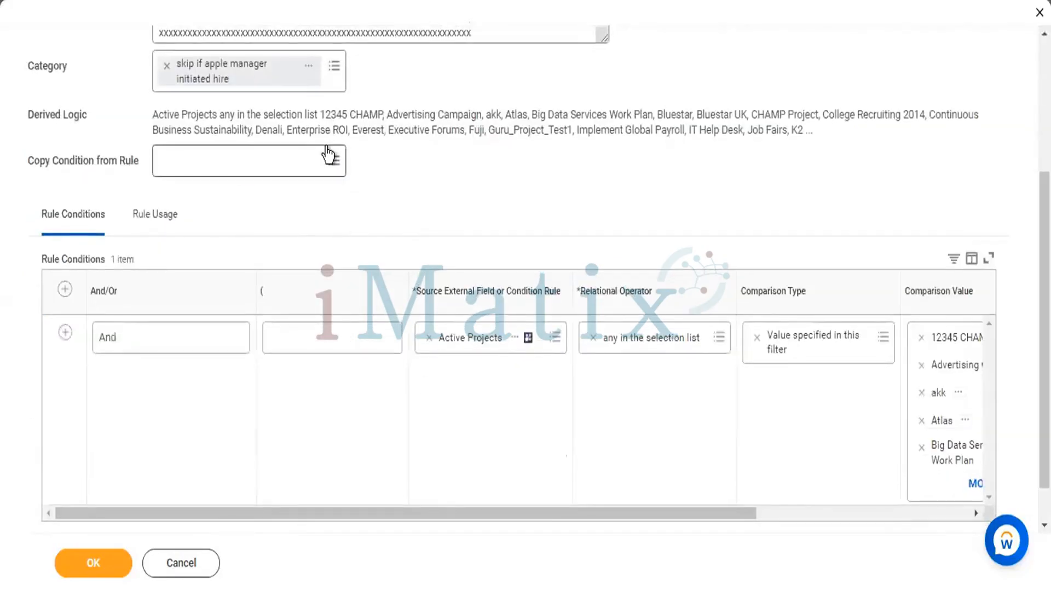
click(326, 149)
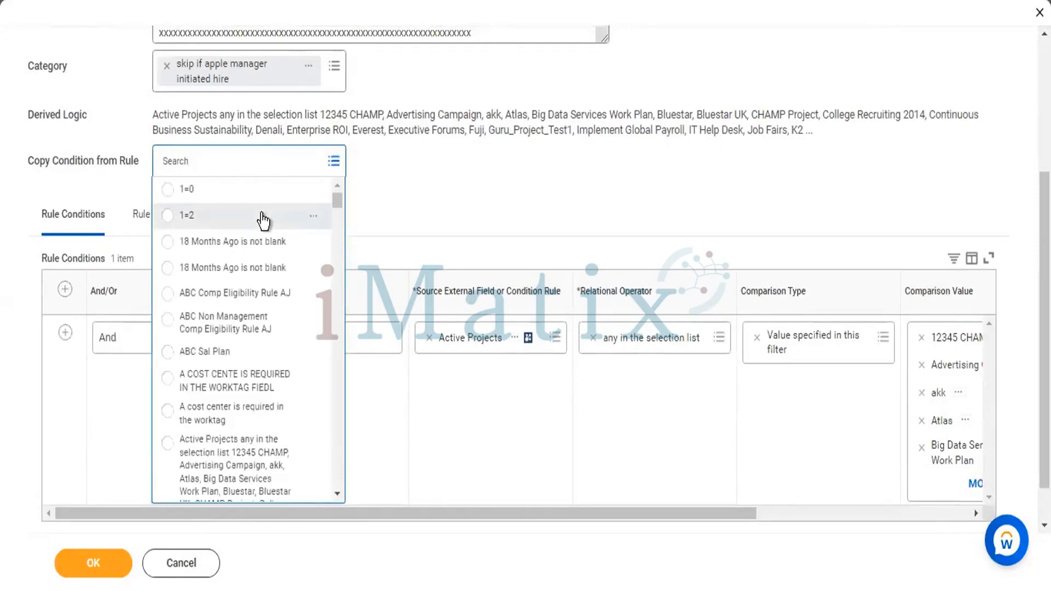
scroll(186, 312, down, 1)
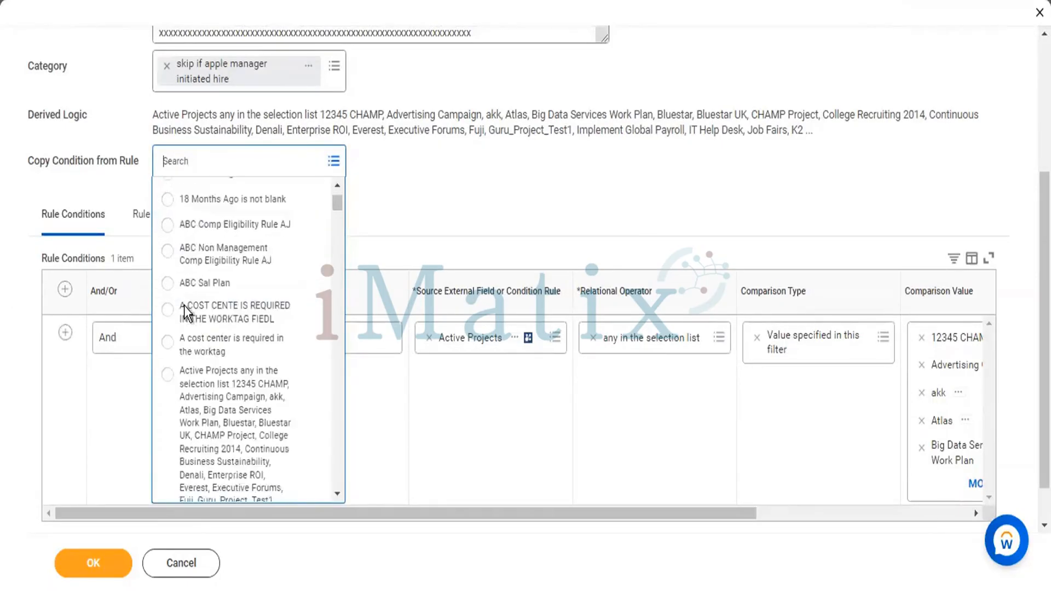
scroll(186, 313, down, 3)
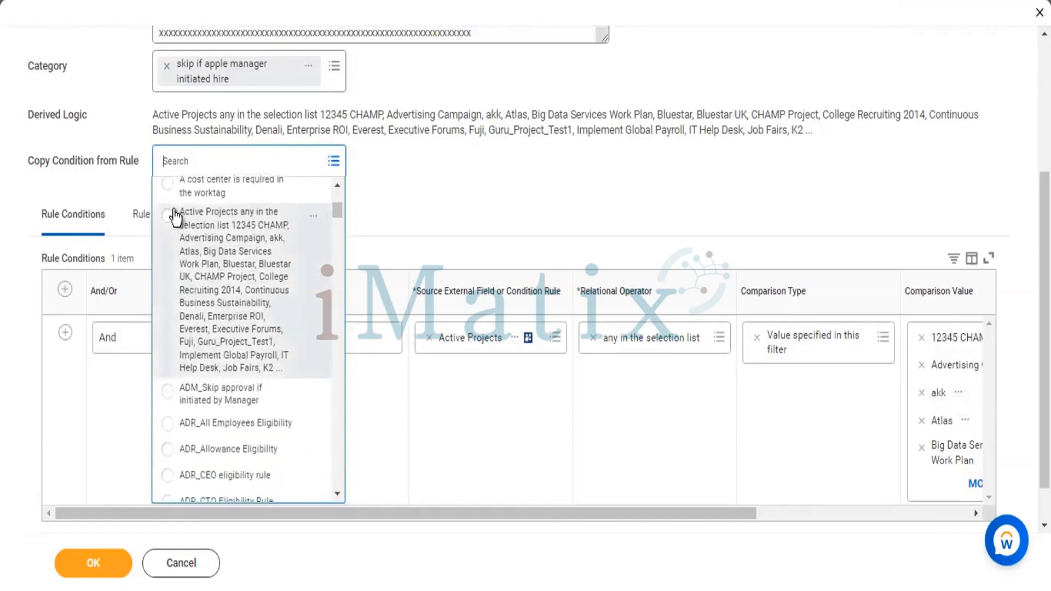
click(174, 216)
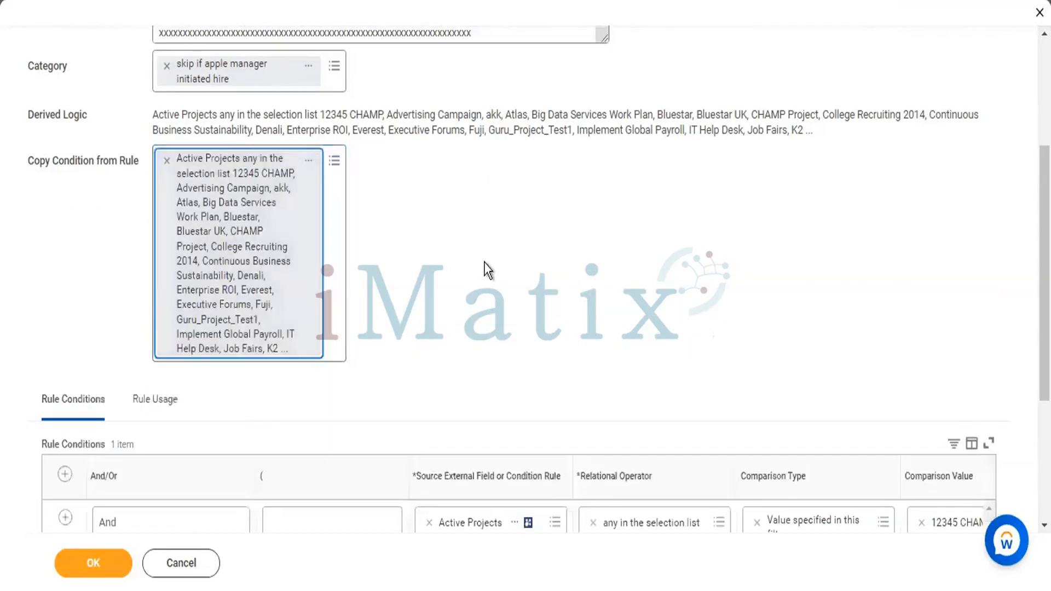
Step: Examine the condition rule's list of conditions and its usage details, including where it was created from
scroll(420, 313, down, 5)
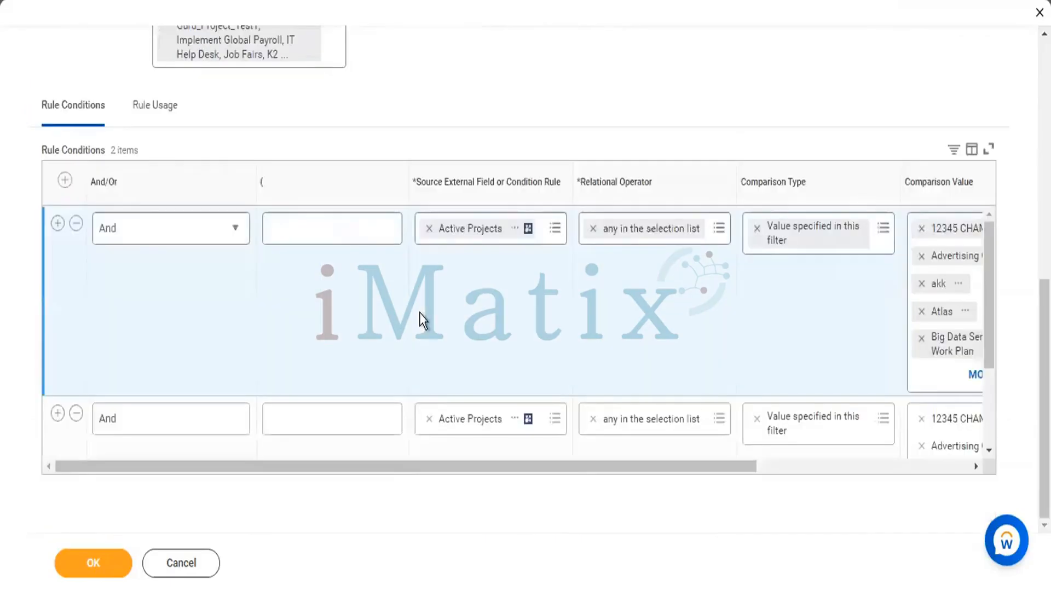
click(151, 104)
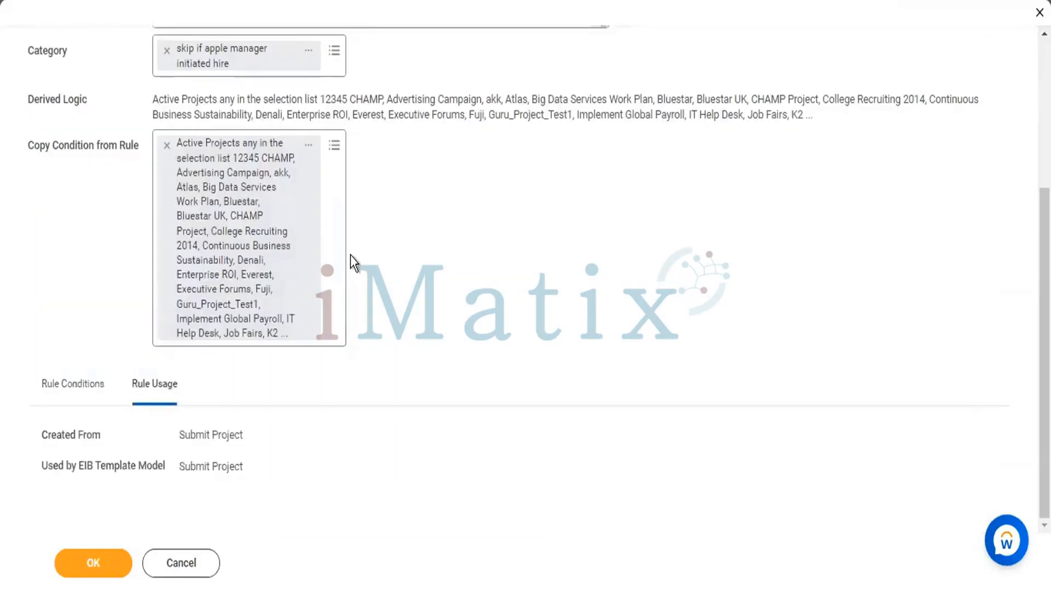
click(70, 386)
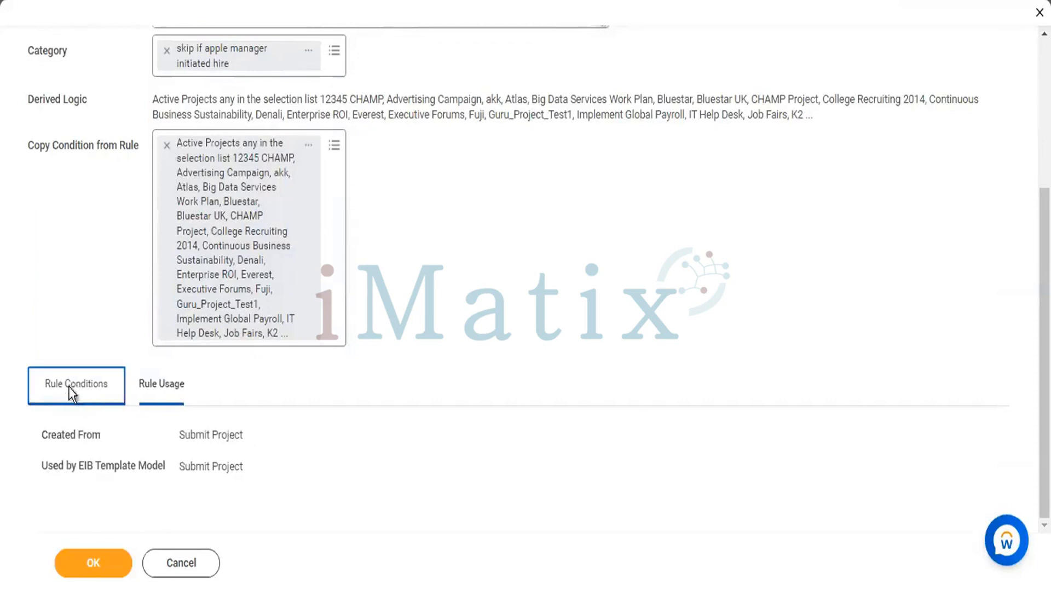
click(162, 386)
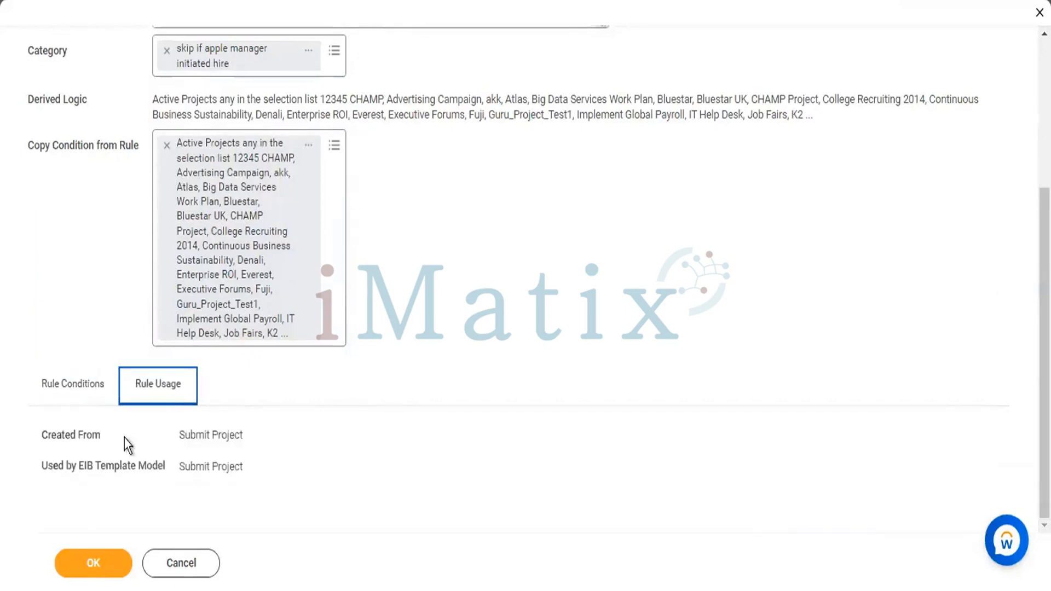
drag(182, 435, 274, 491)
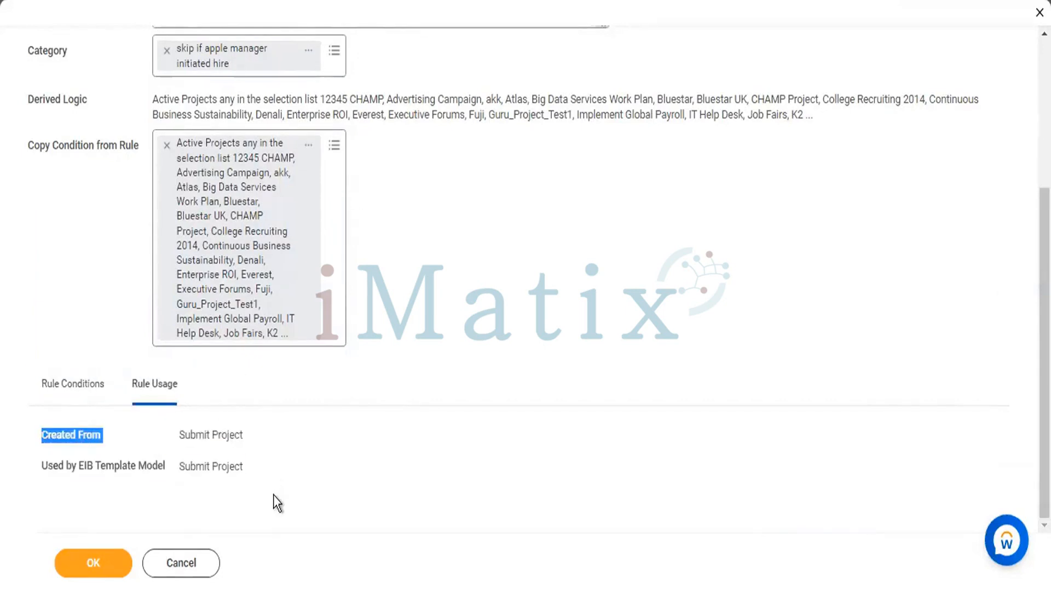
click(273, 496)
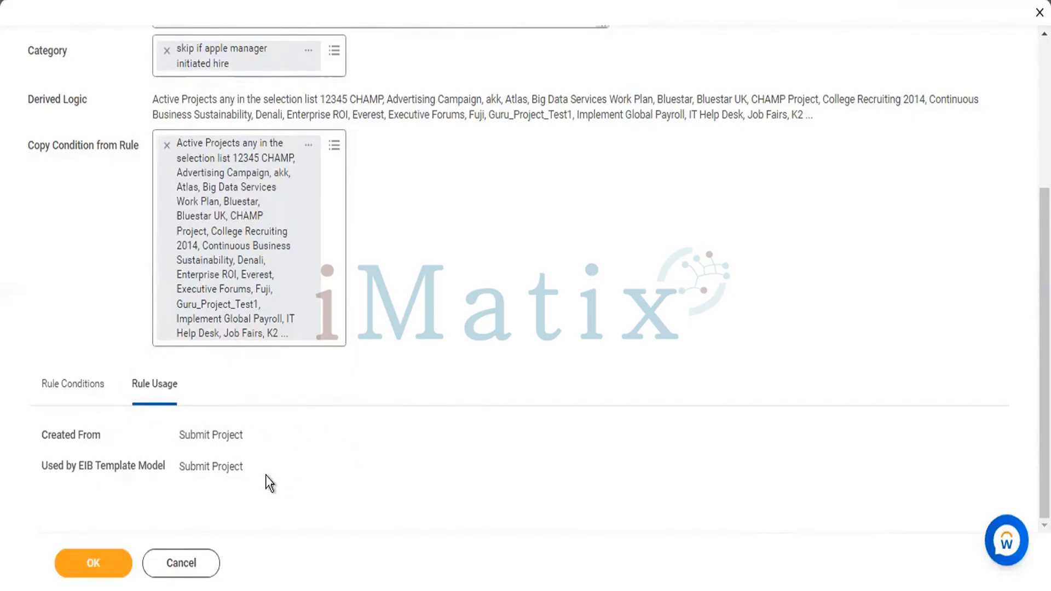
click(71, 386)
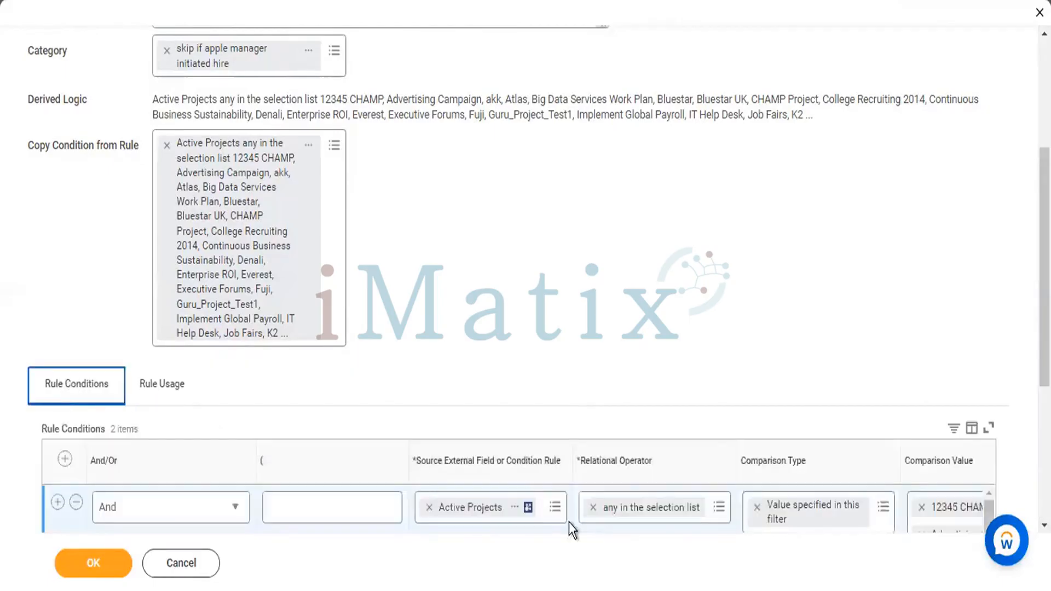
scroll(537, 323, down, 5)
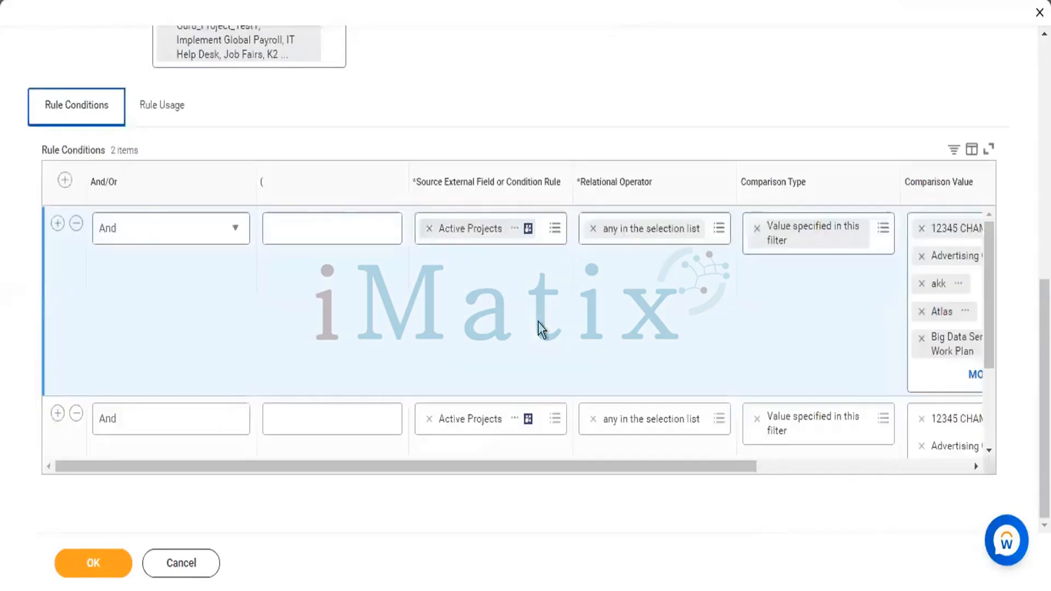
Step: Check the edited condition rule from its description to its conditions and save it
scroll(538, 323, up, 10)
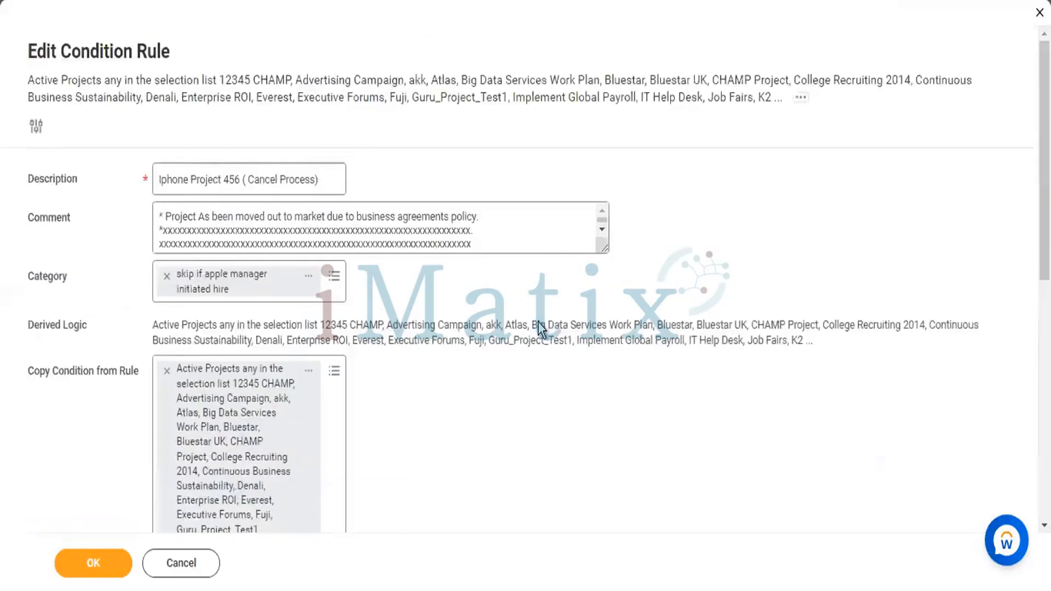
scroll(541, 322, down, 10)
scroll(538, 323, up, 4)
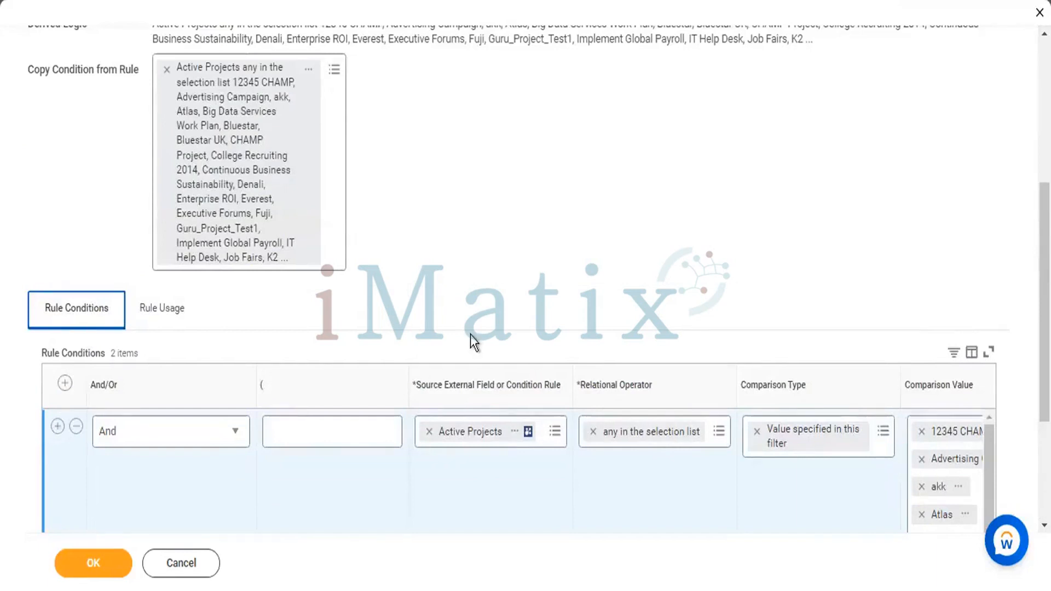
scroll(471, 334, down, 4)
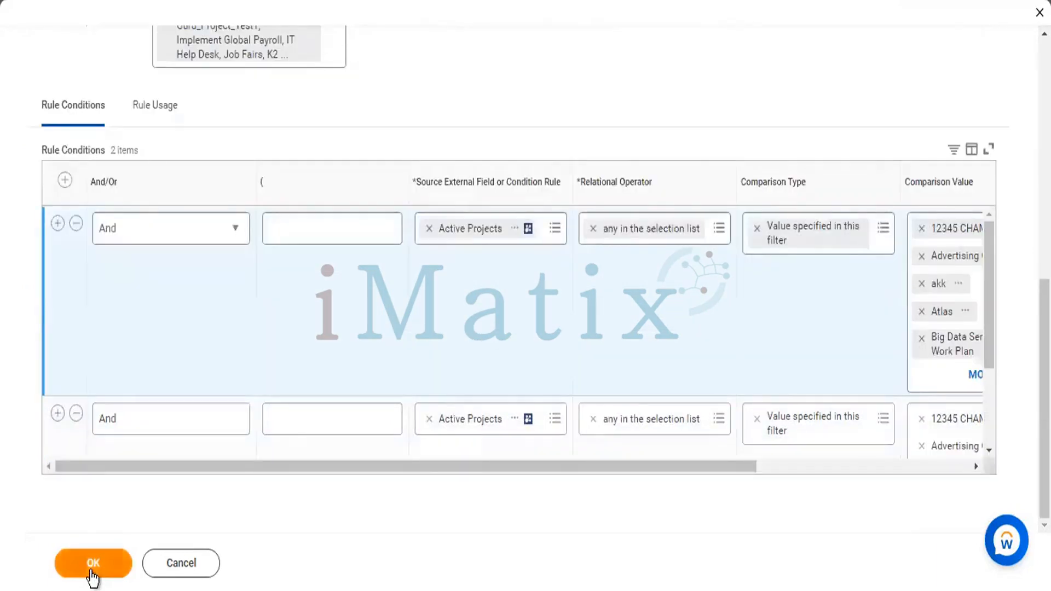
click(93, 569)
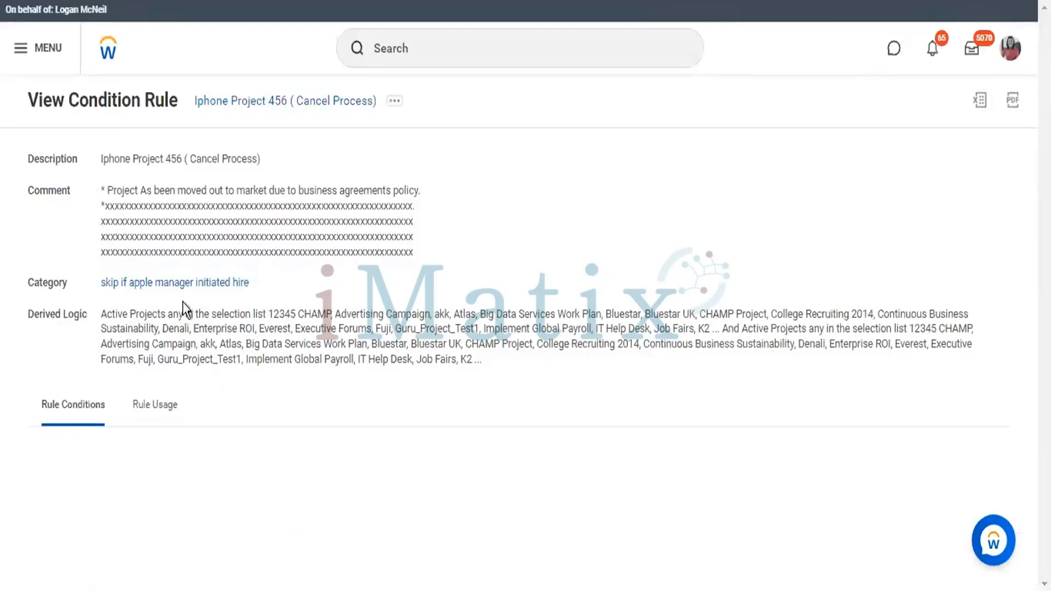
Step: Review the saved condition rule's description, comment, category, derived logic and rule conditions
drag(21, 103, 546, 388)
click(546, 389)
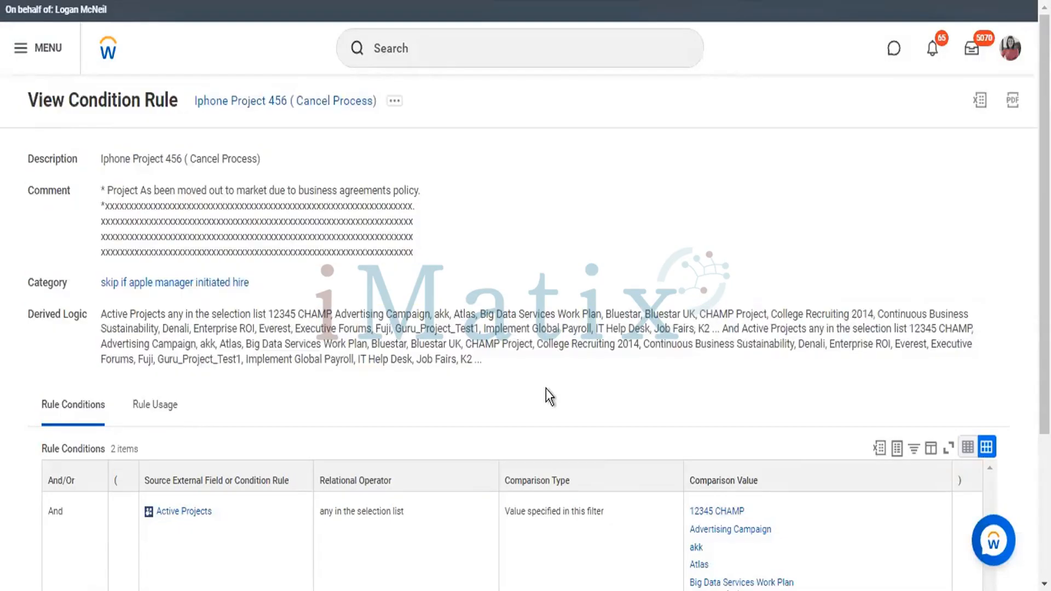
scroll(515, 323, down, 1)
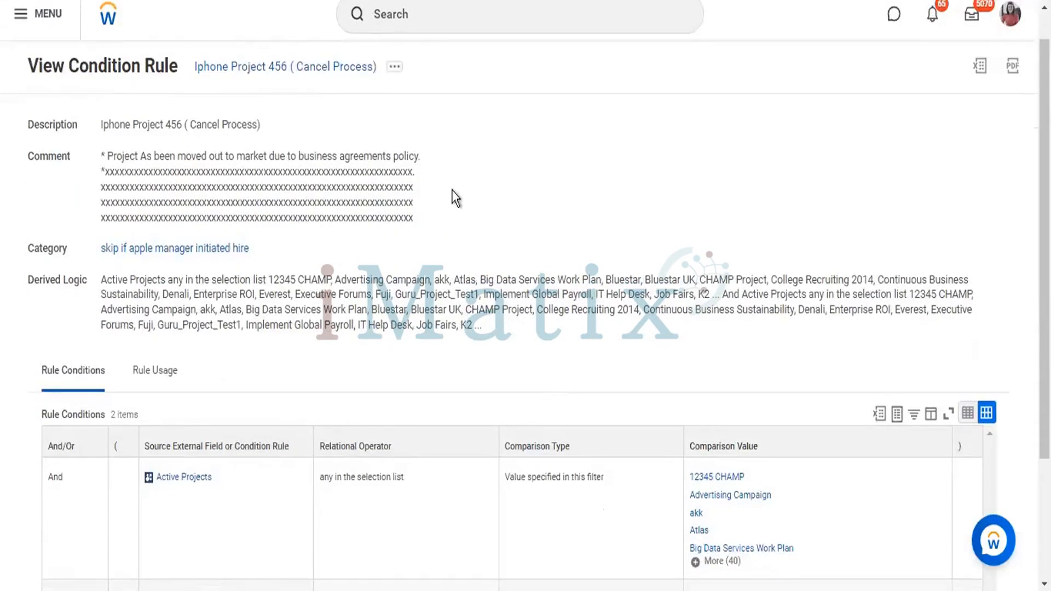
drag(439, 215, 72, 169)
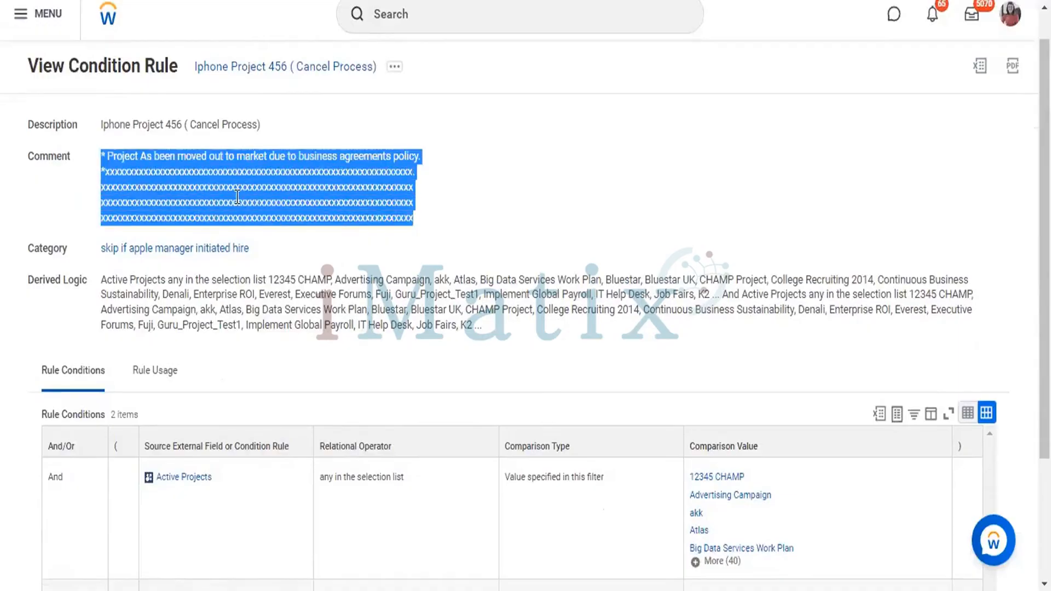
scroll(238, 197, down, 3)
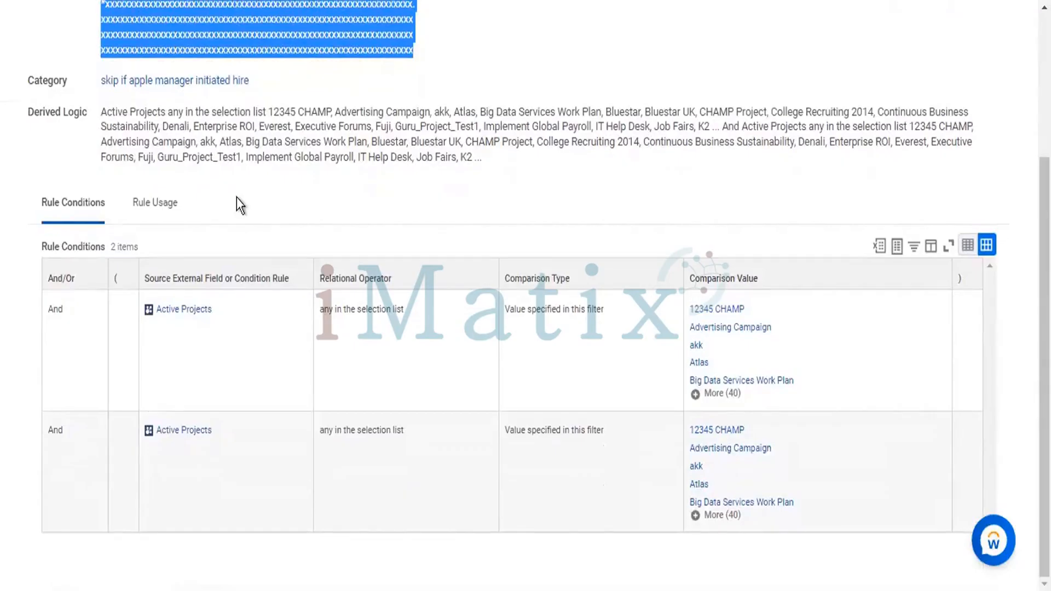
scroll(237, 202, up, 3)
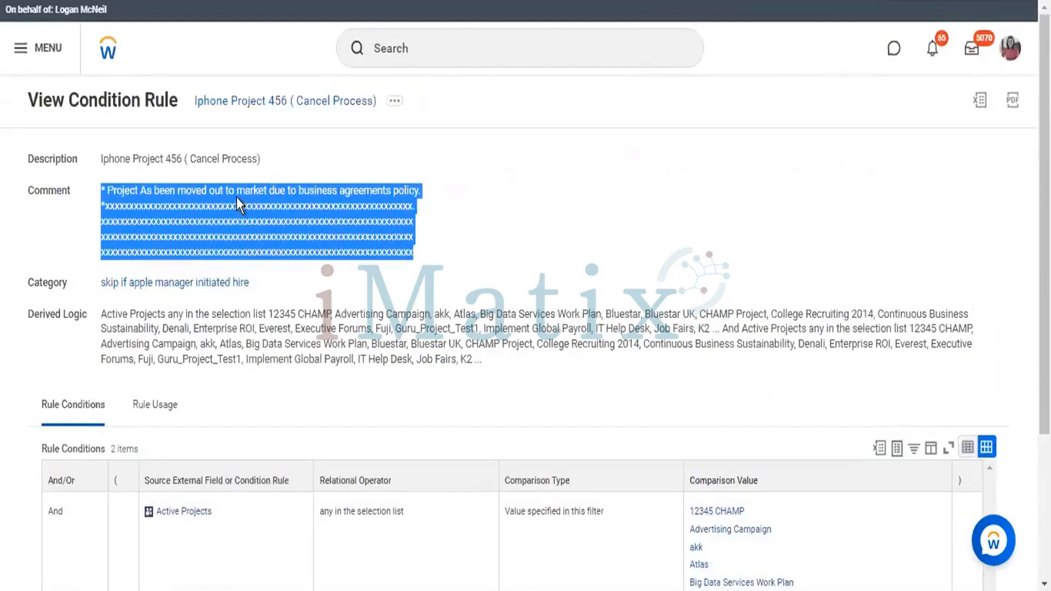
click(384, 247)
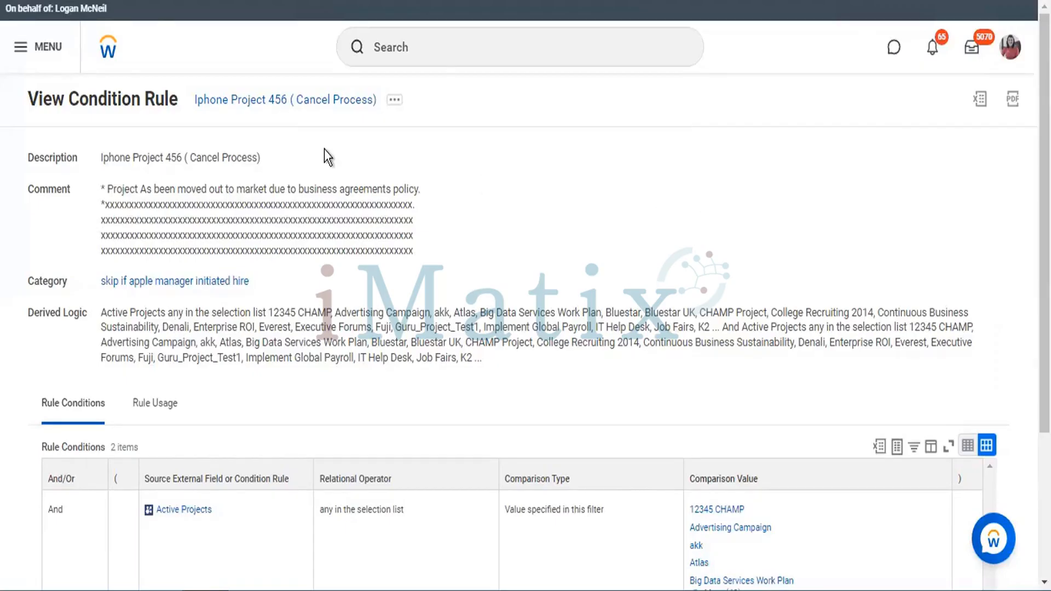
Step: Return to the home page, search for a worker by first name, and open the profile of the Sr.Lead.Center Head in Hitachi Human resources JM
click(107, 52)
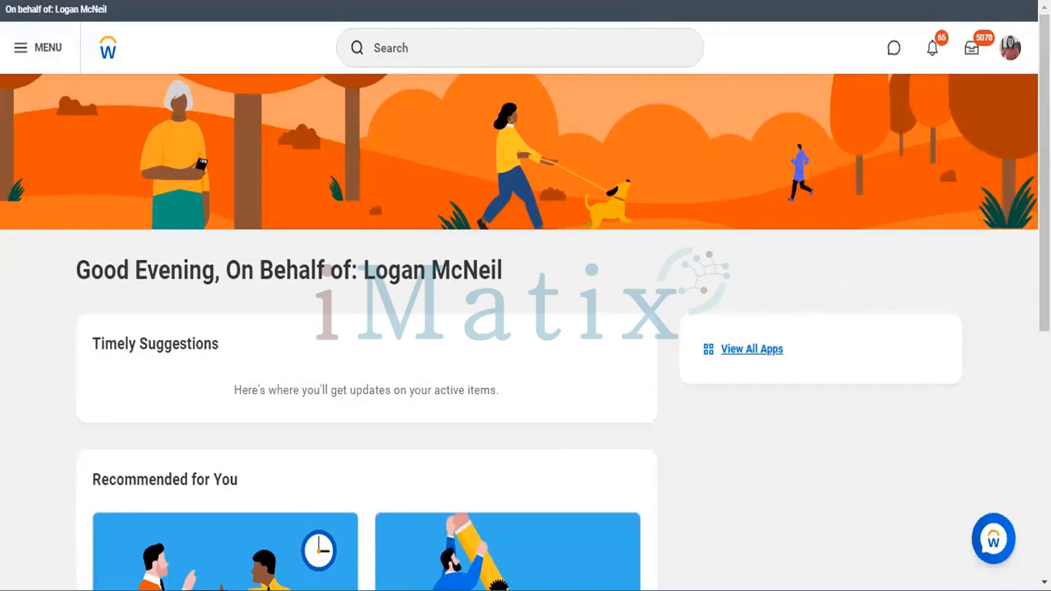
click(447, 46)
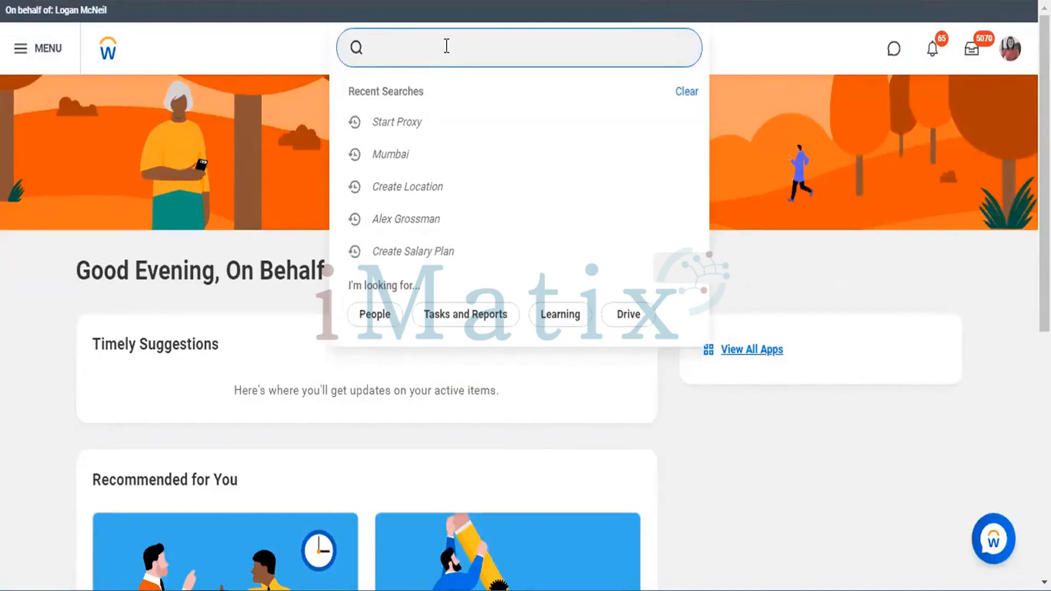
text(Alex)
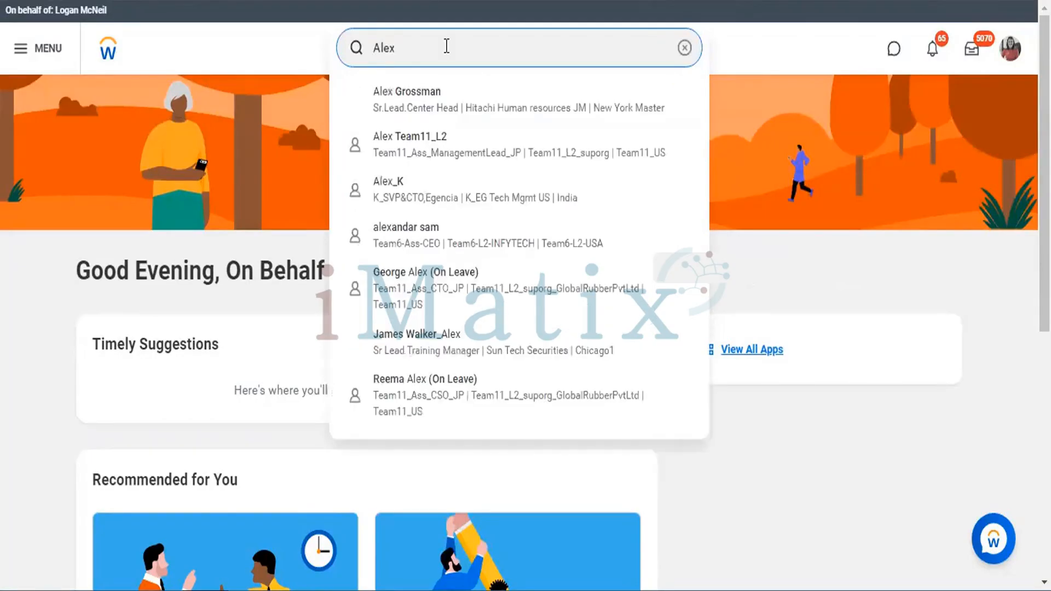
click(410, 93)
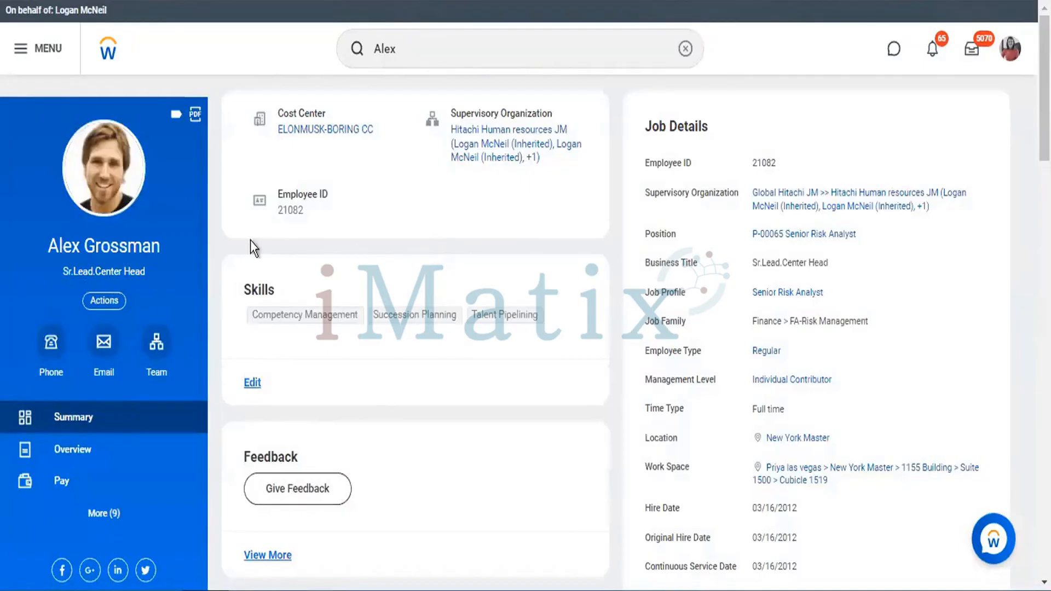
double_click(128, 235)
triple_click(128, 237)
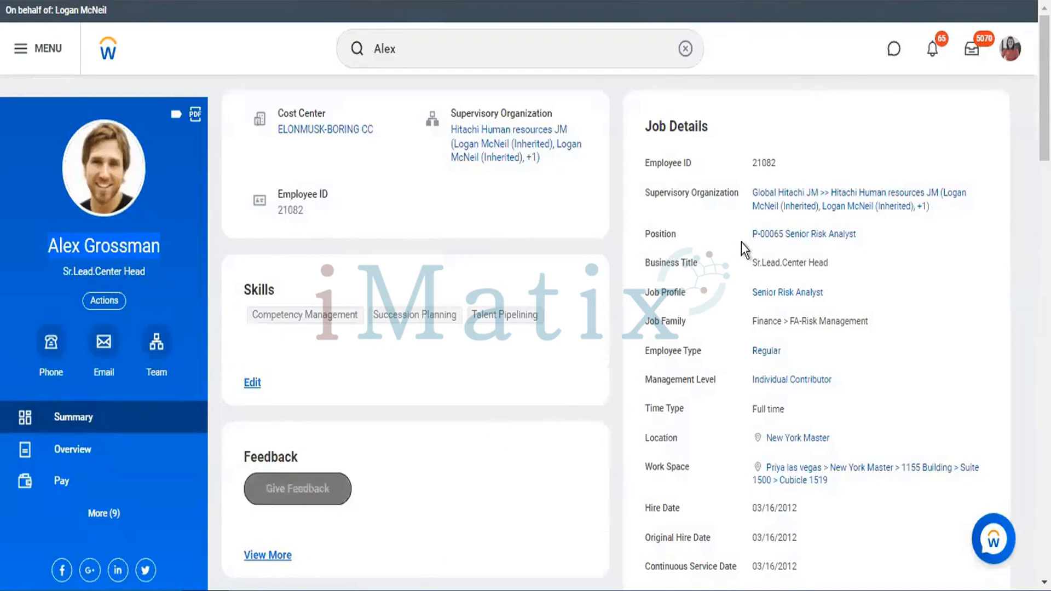
Step: Expand the worker profile's full list of sections and look through it from Summary to Feedback
click(100, 520)
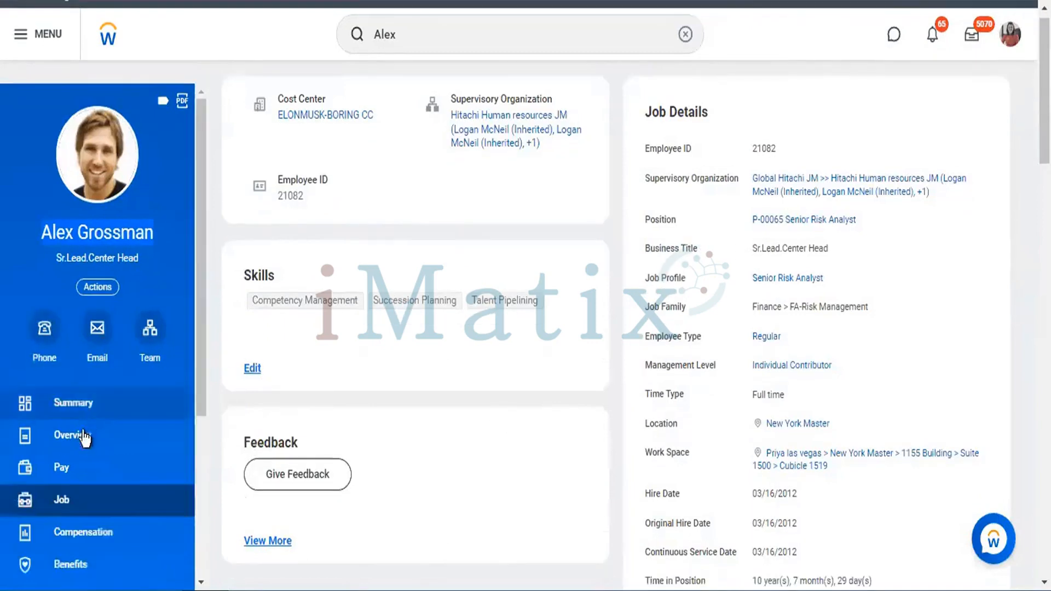
scroll(67, 527, down, 3)
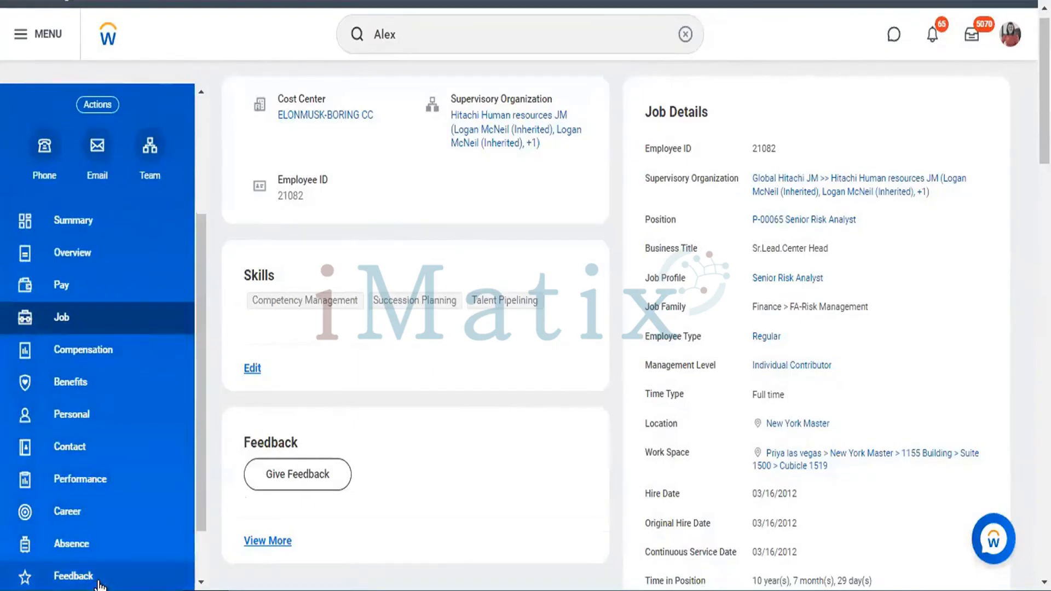
scroll(130, 514, up, 3)
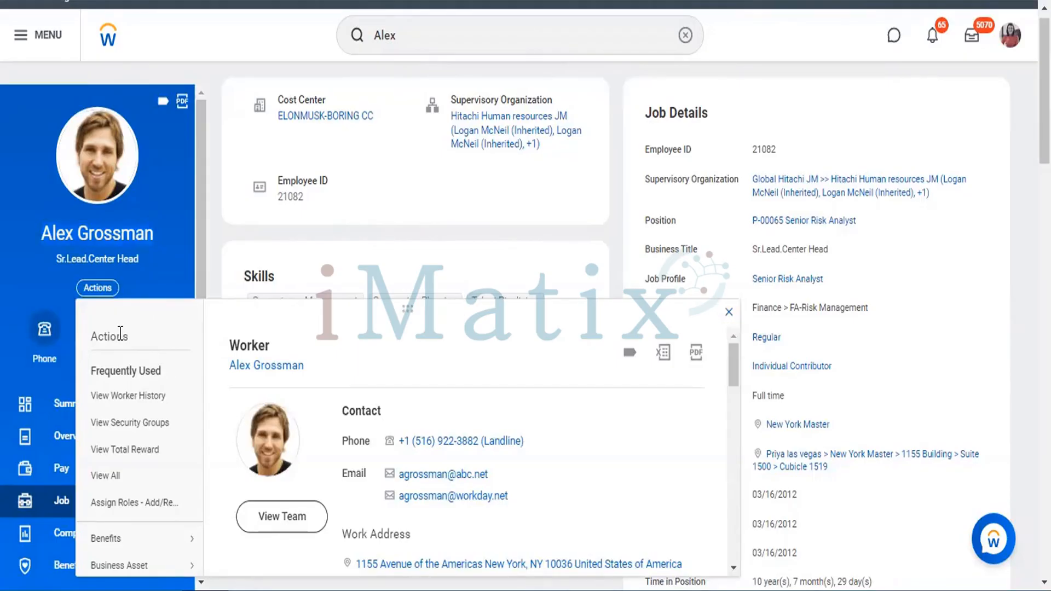
Step: Look through the worker's related actions, from the frequently used ones to the action categories such as Benefits and Job Change
double_click(120, 335)
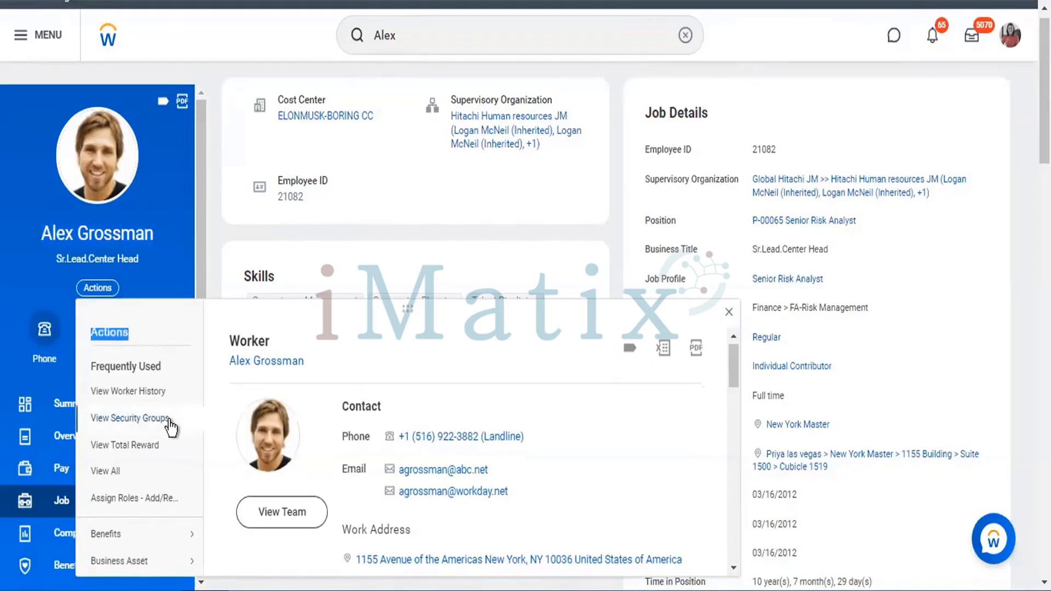
scroll(170, 424, down, 1)
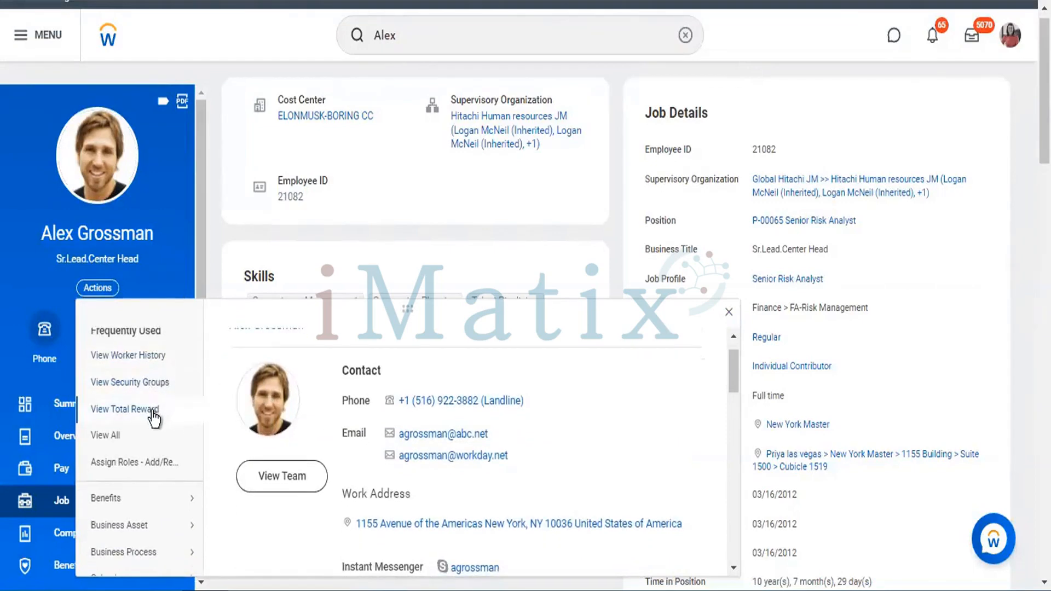
scroll(154, 419, down, 3)
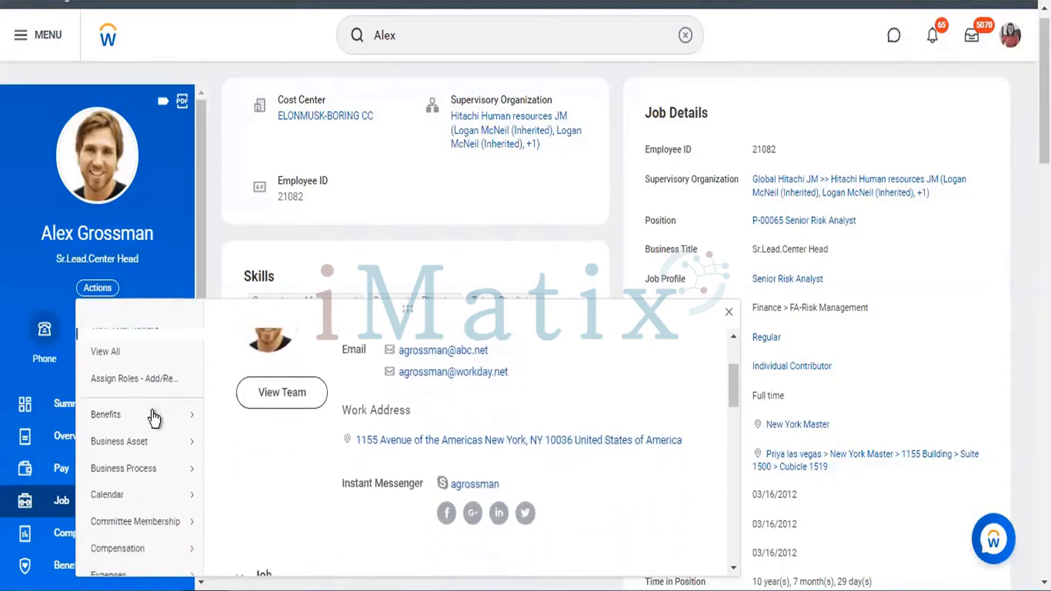
scroll(154, 419, up, 3)
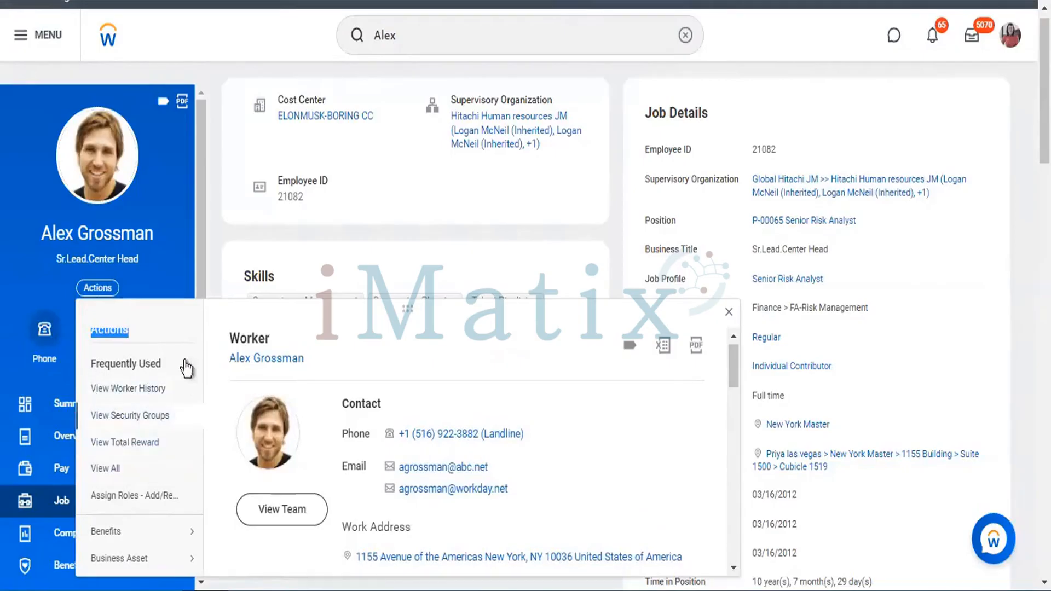
scroll(132, 437, down, 2)
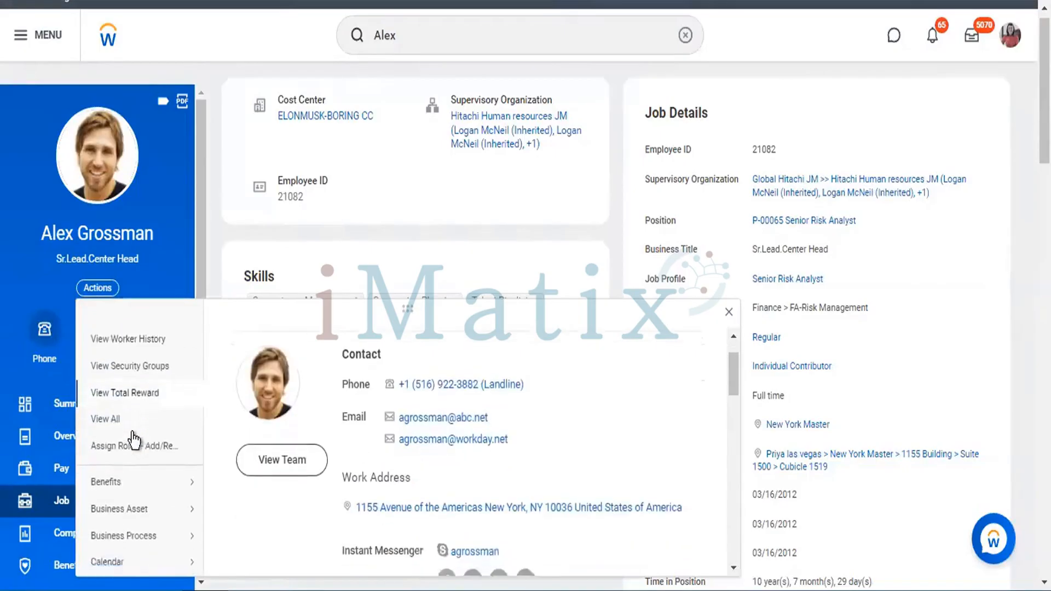
scroll(132, 438, down, 3)
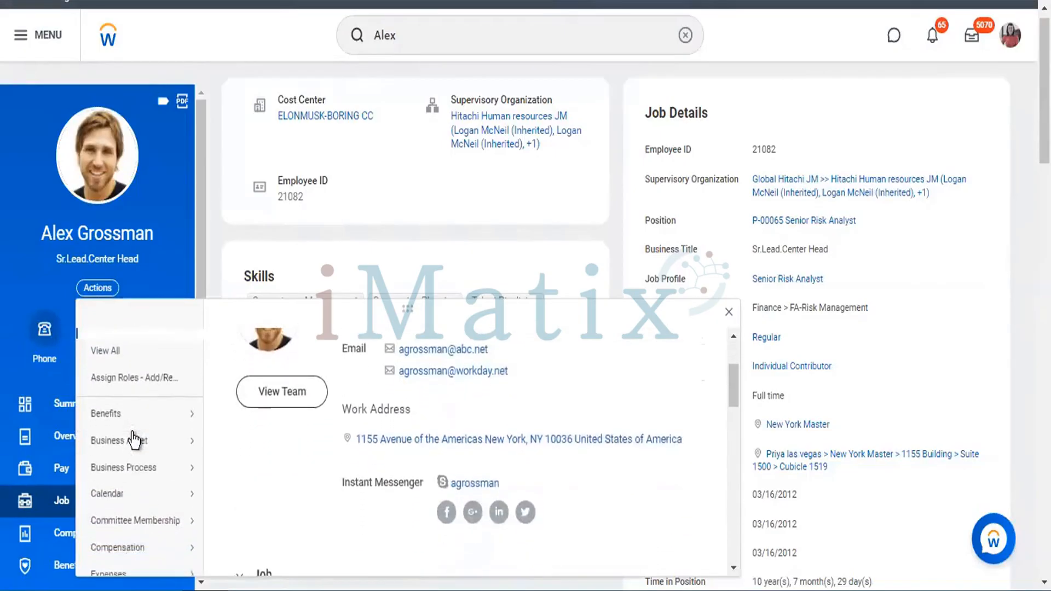
scroll(133, 439, down, 3)
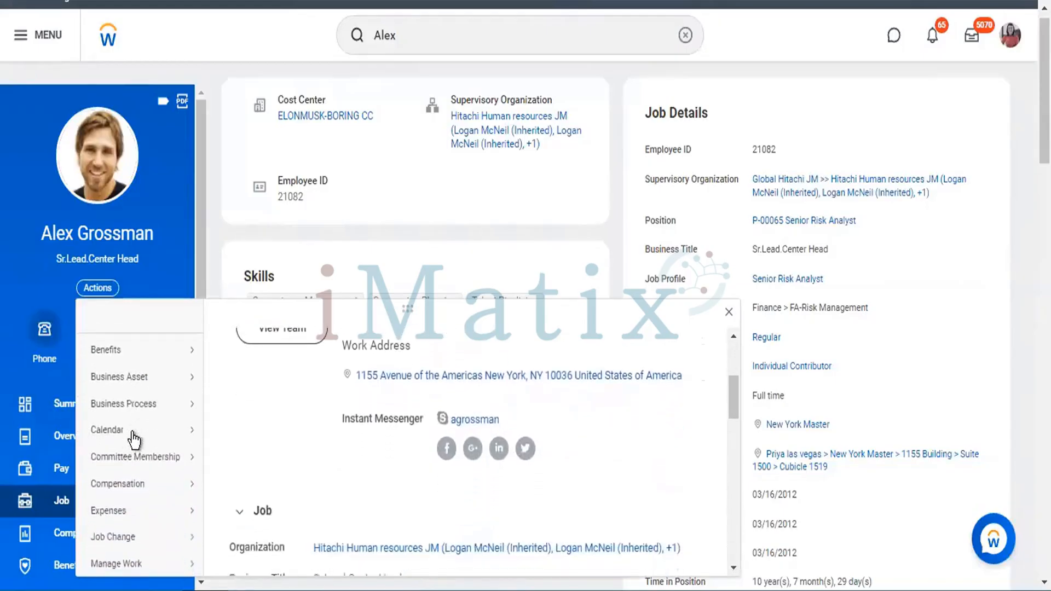
Step: Examine the options offered under the worker's Benefits, Business Asset, Business Process, Calendar, Manage Work and Organization actions
mouse_move(141, 353)
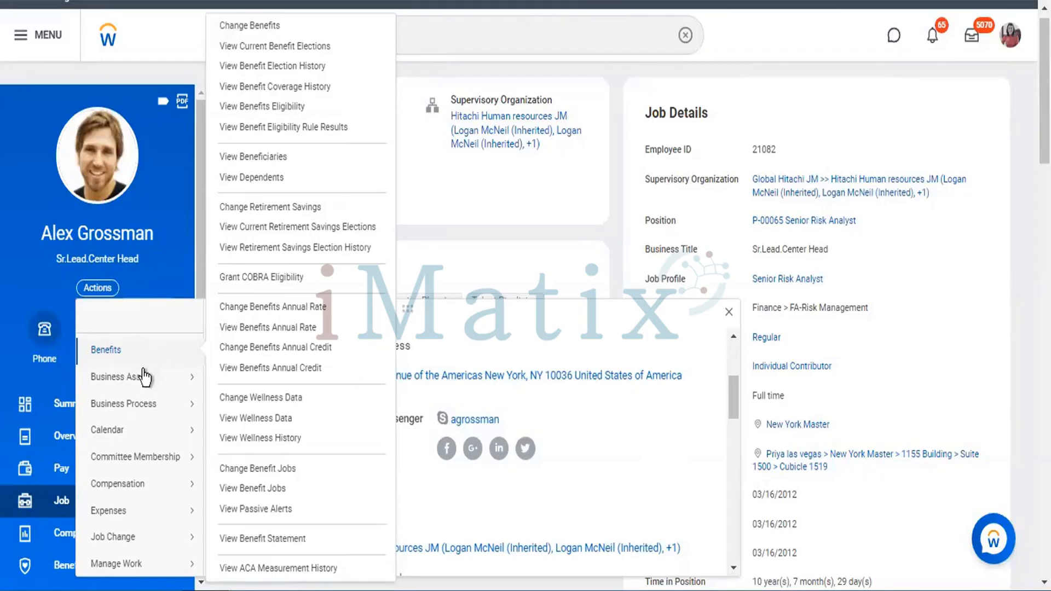
mouse_move(144, 383)
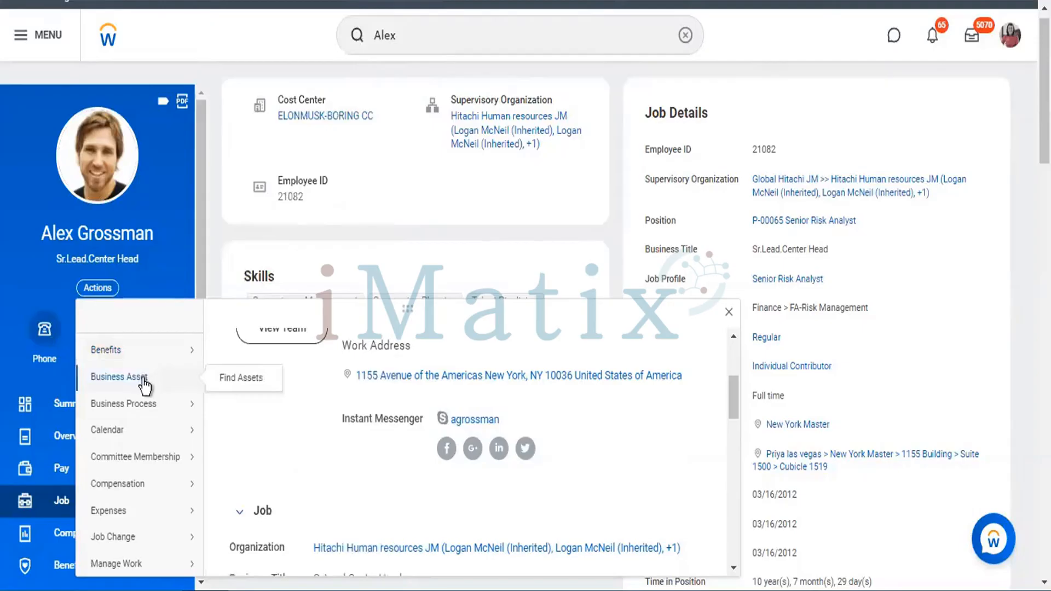
mouse_move(150, 415)
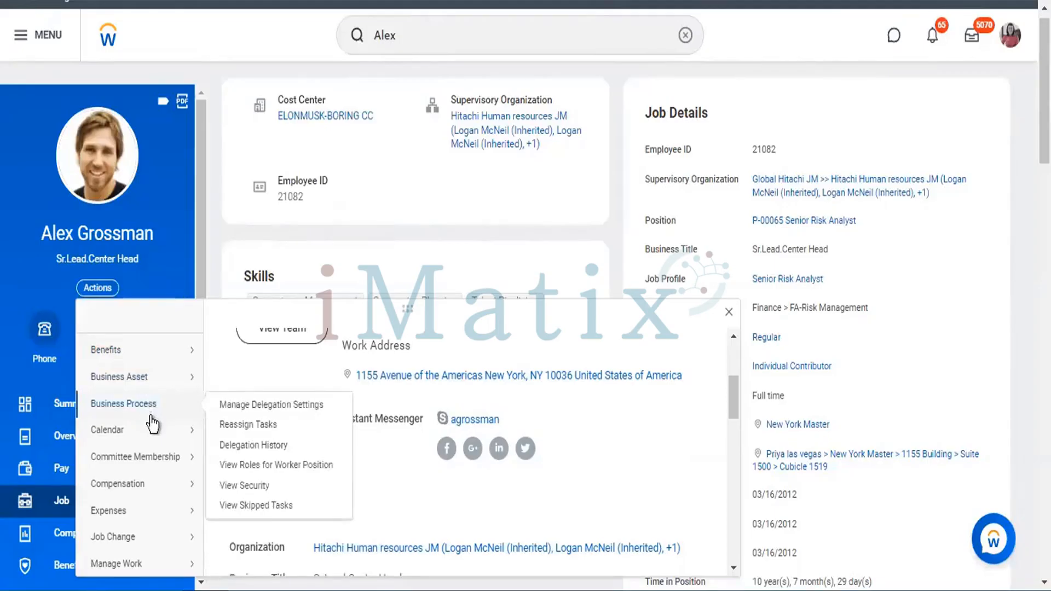
mouse_move(149, 437)
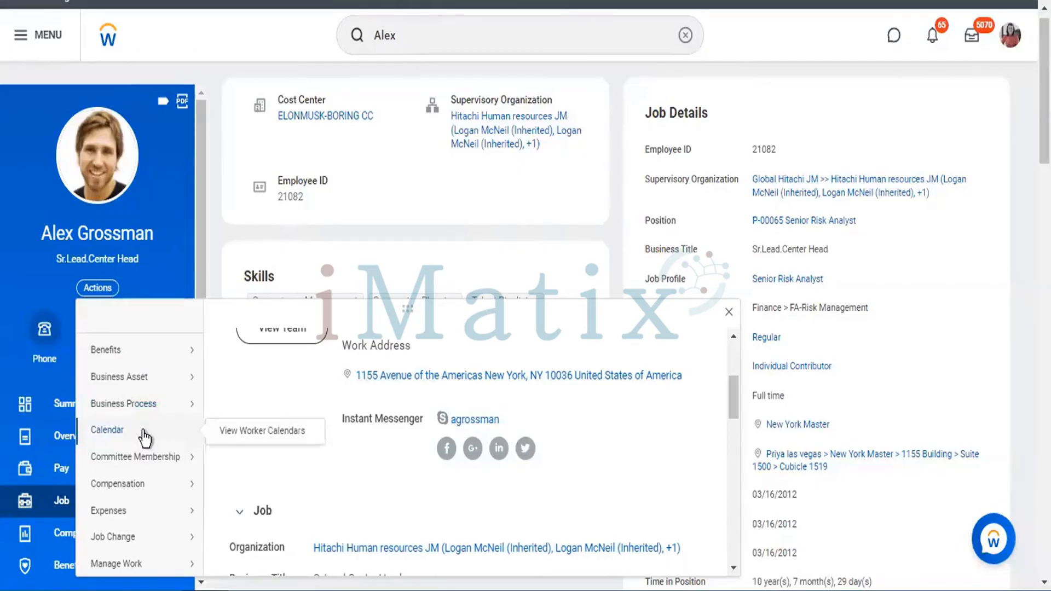
scroll(145, 438, down, 3)
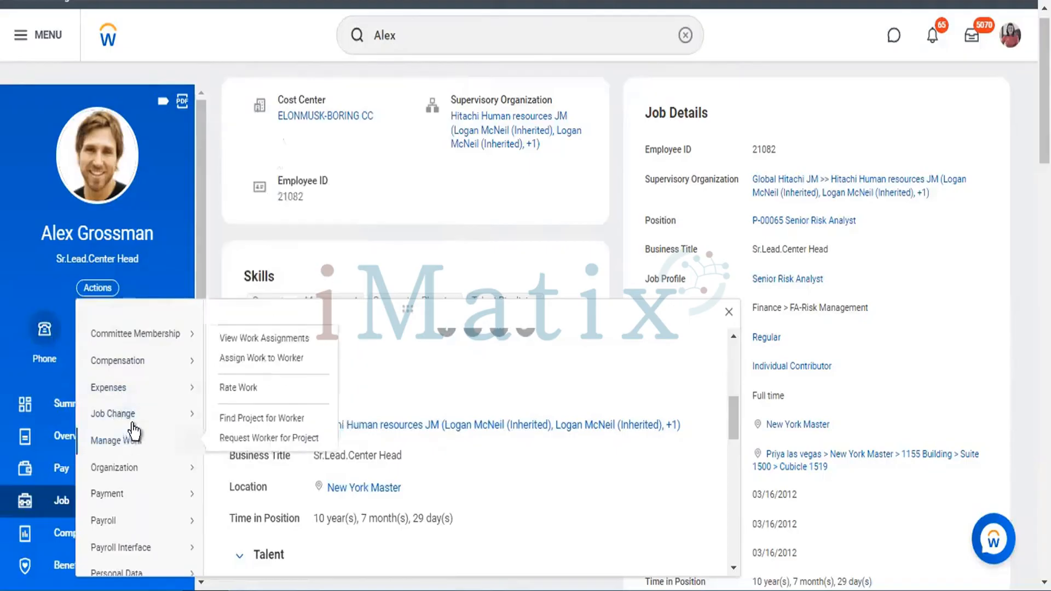
mouse_move(119, 448)
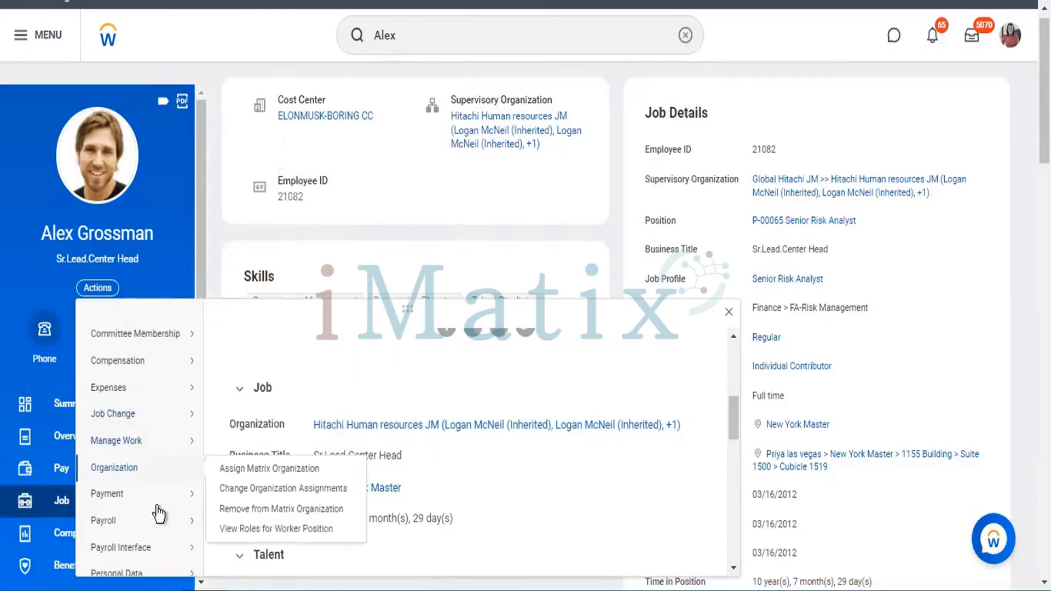
mouse_move(146, 520)
scroll(149, 518, down, 2)
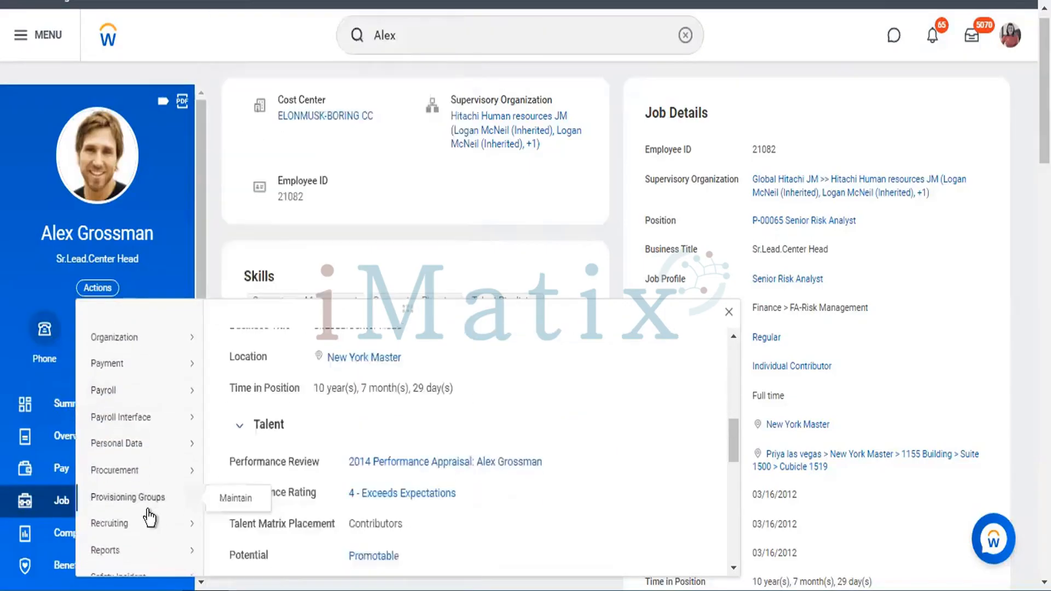
Step: Examine the remaining related action categories, including Reports, Safety Incident, Additional Data, Personal Data and Compensation
scroll(146, 517, down, 2)
mouse_move(132, 345)
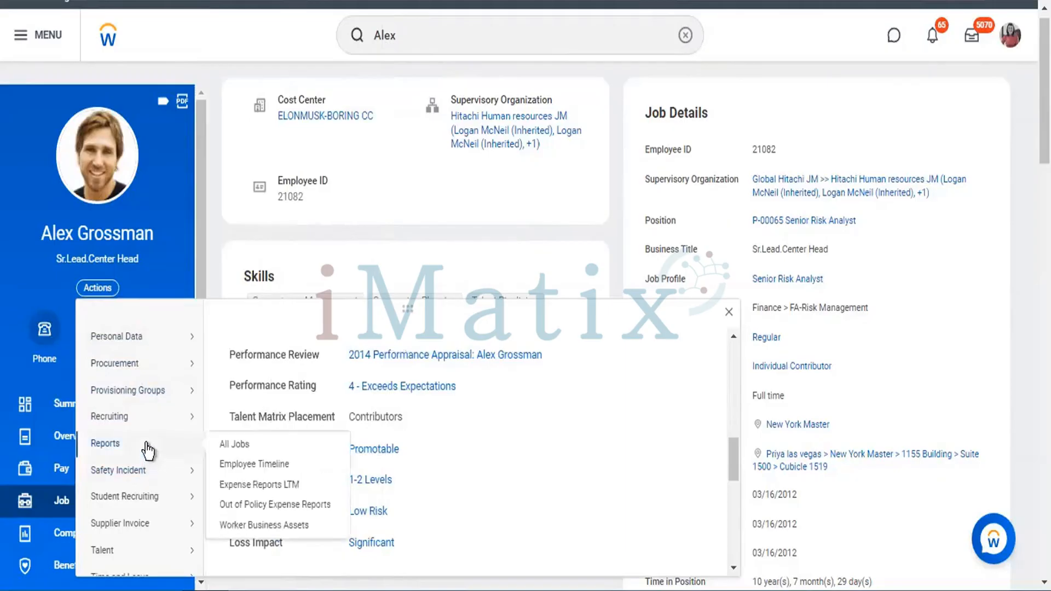
mouse_move(148, 468)
scroll(148, 468, down, 2)
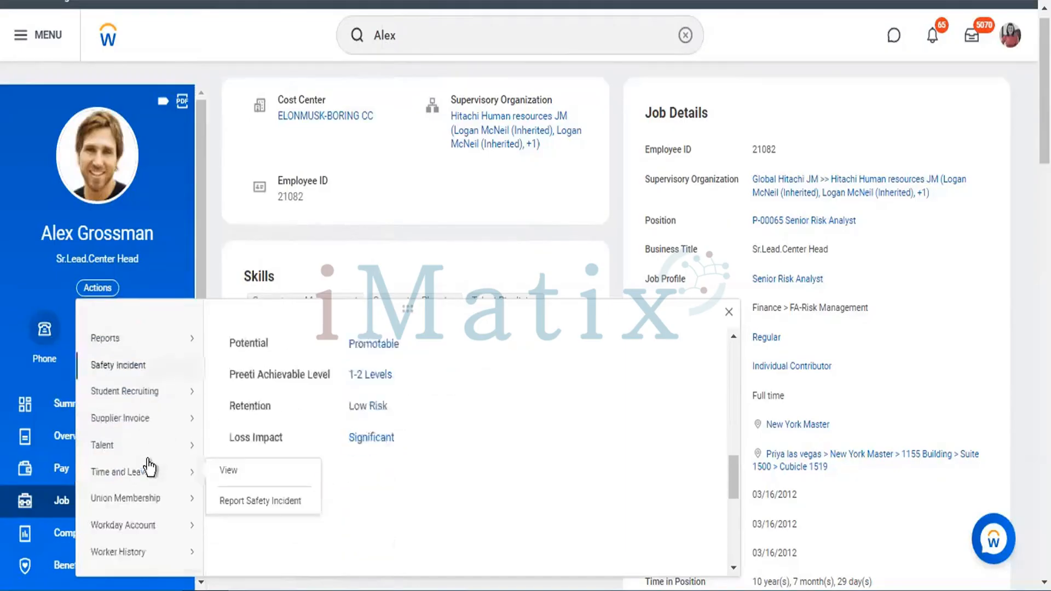
scroll(148, 464, down, 2)
scroll(133, 523, down, 5)
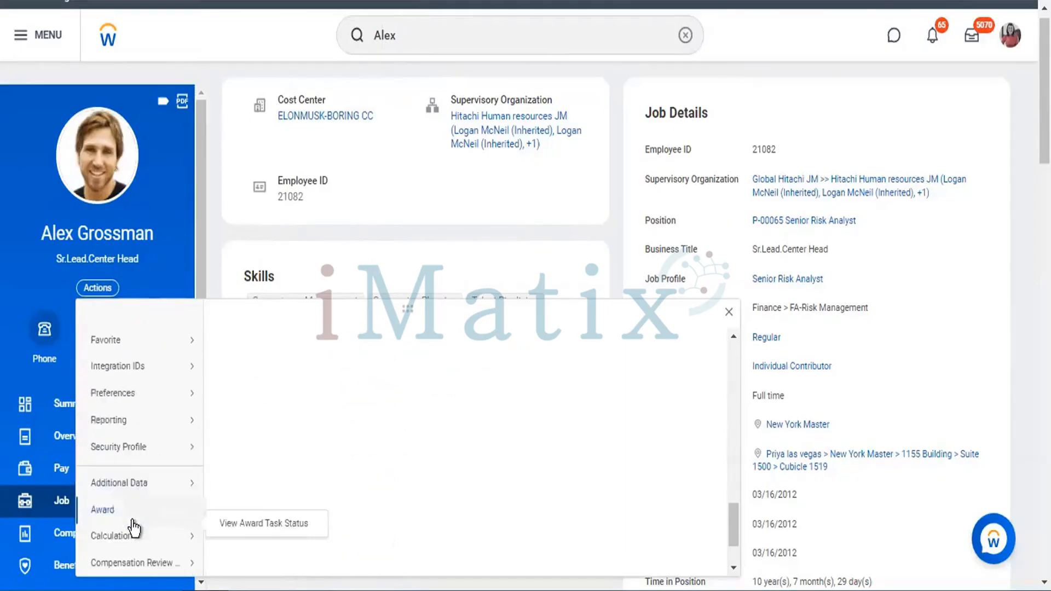
scroll(133, 529, down, 2)
scroll(147, 406, up, 2)
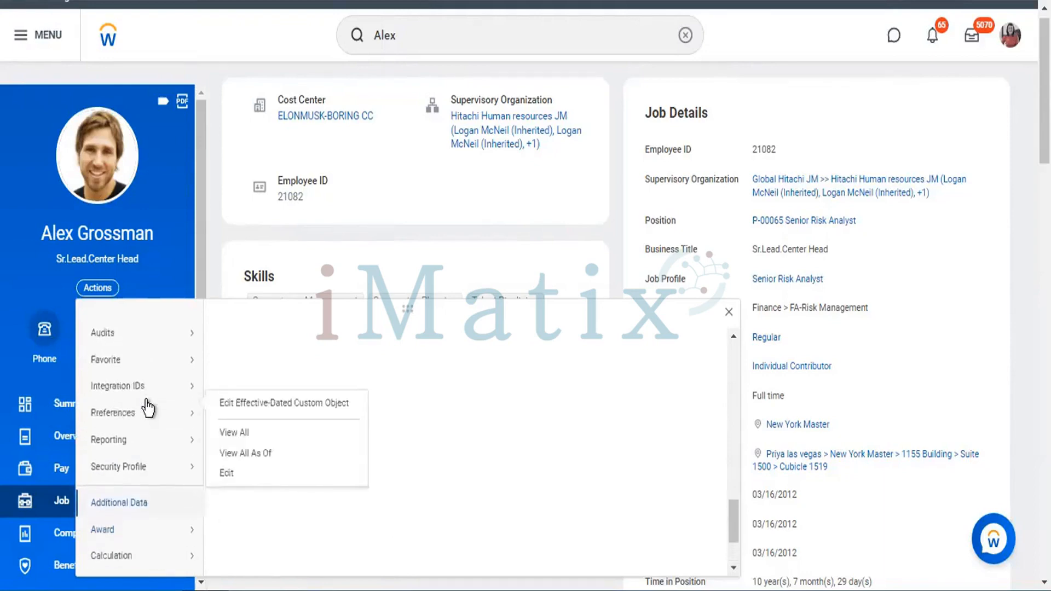
scroll(147, 408, down, 5)
scroll(146, 408, up, 3)
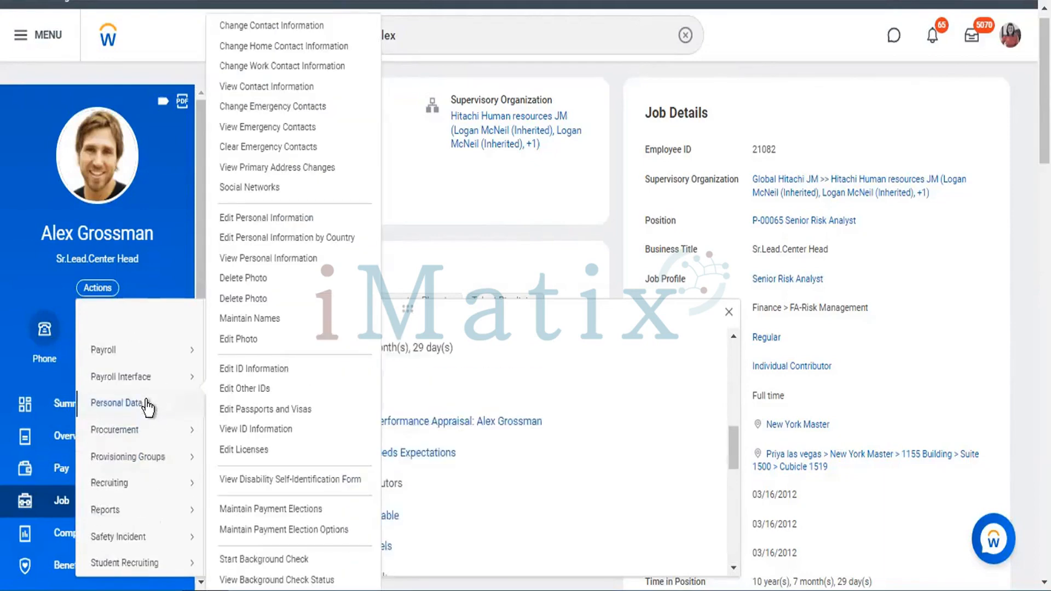
scroll(147, 408, up, 5)
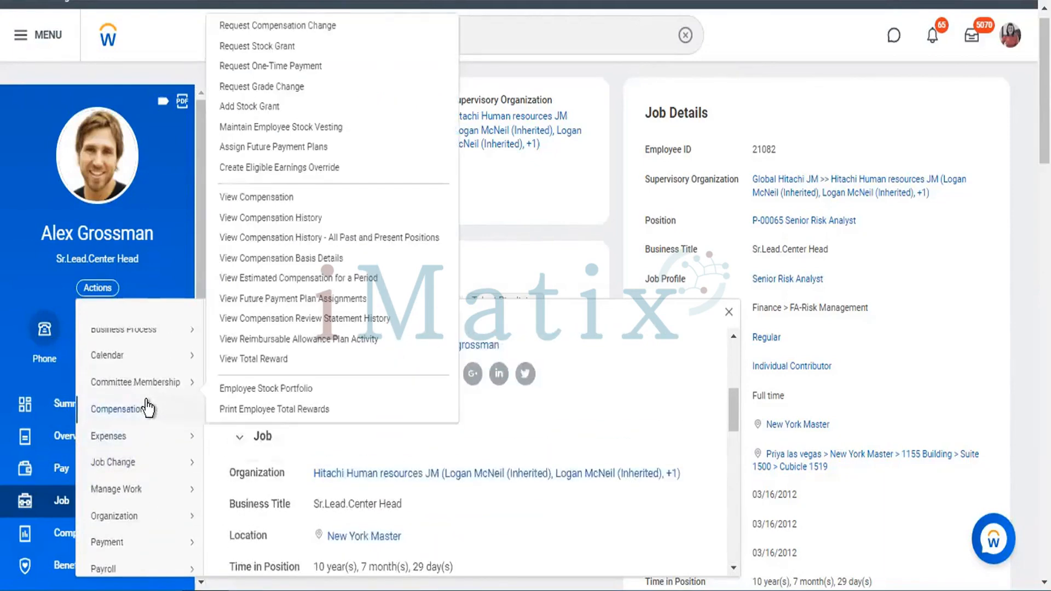
scroll(147, 408, up, 3)
scroll(147, 408, up, 1)
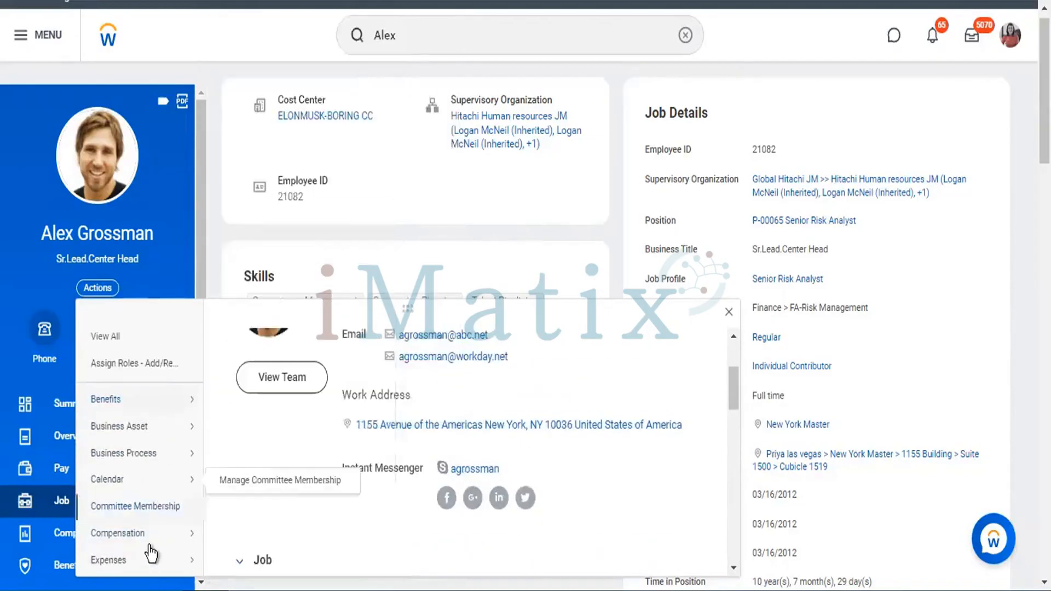
Step: Start the Transfer, Promote or Change Job task from the worker's Job Change actions
scroll(132, 417, down, 5)
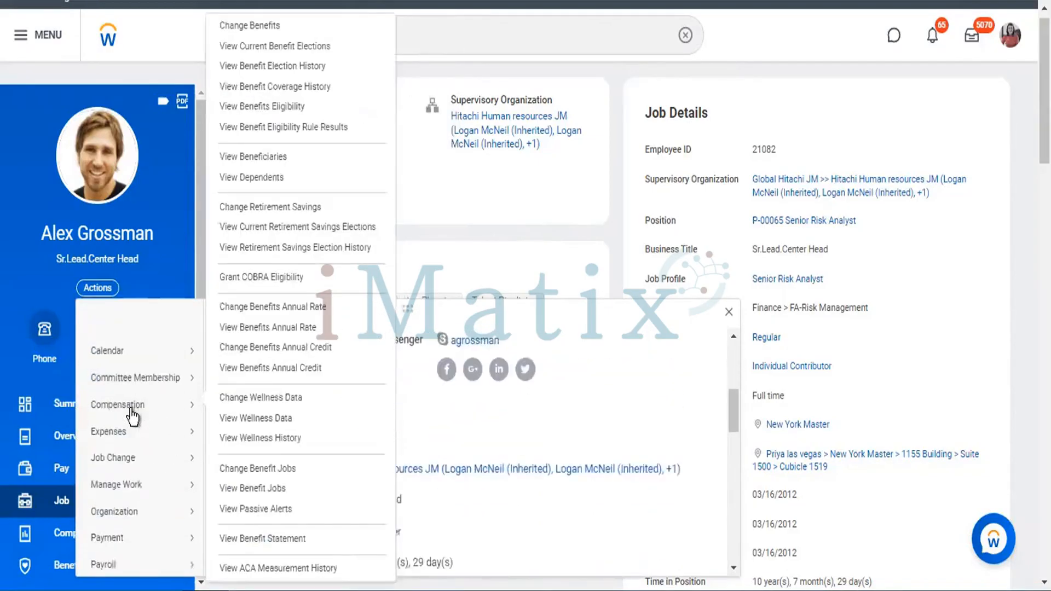
scroll(133, 417, down, 1)
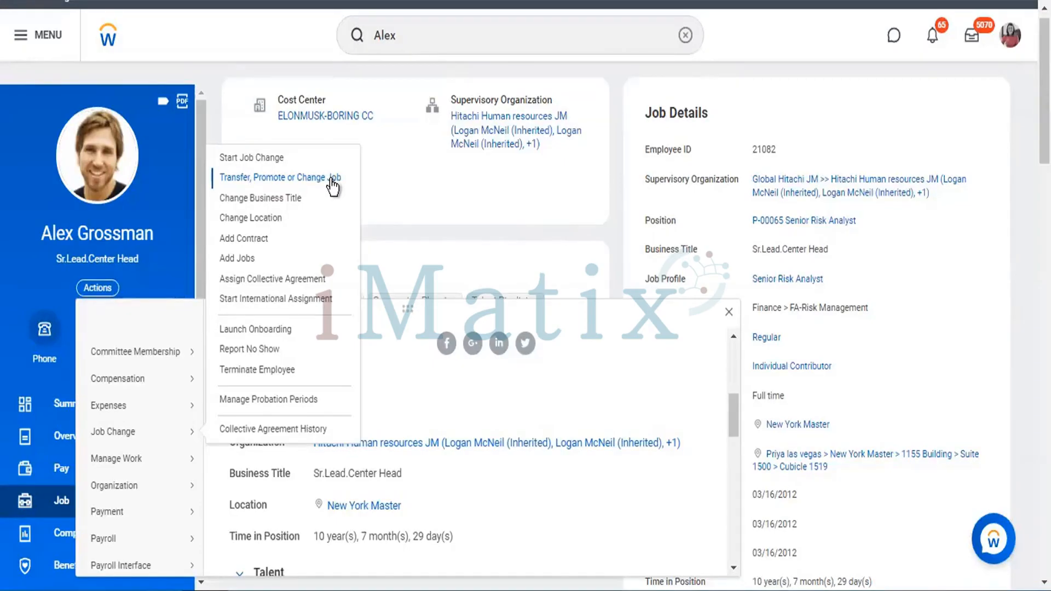
click(280, 178)
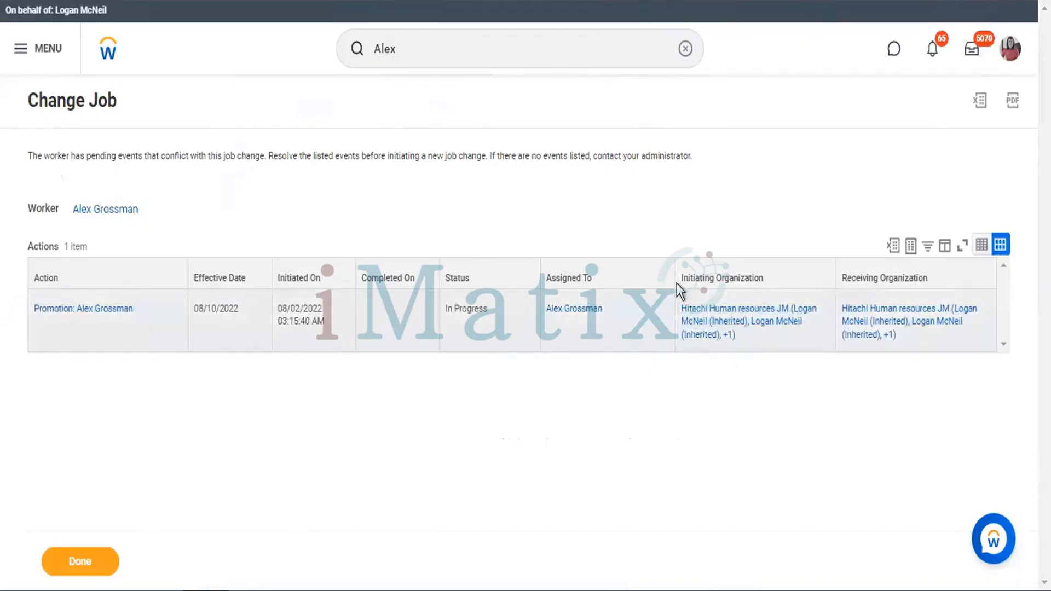
click(912, 249)
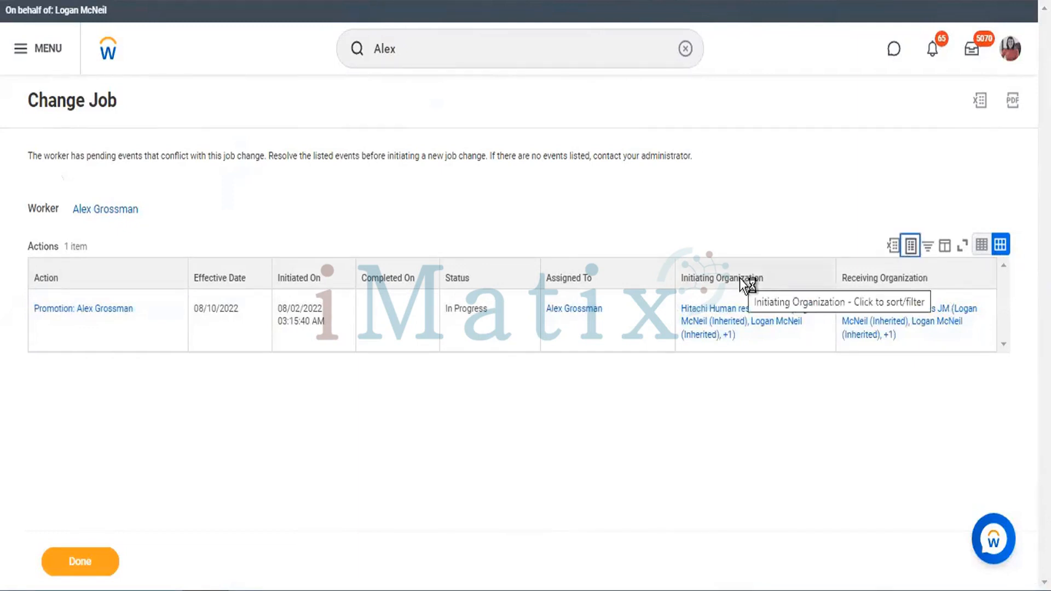